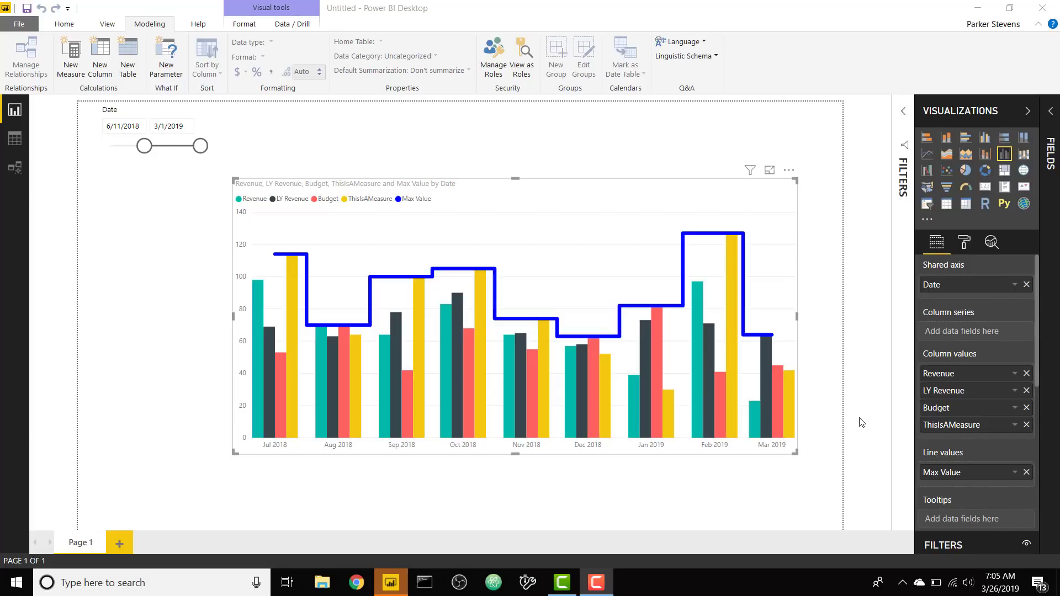
# Step: Show the Fields list and add a new blank Page 2
pyautogui.click(851, 389)
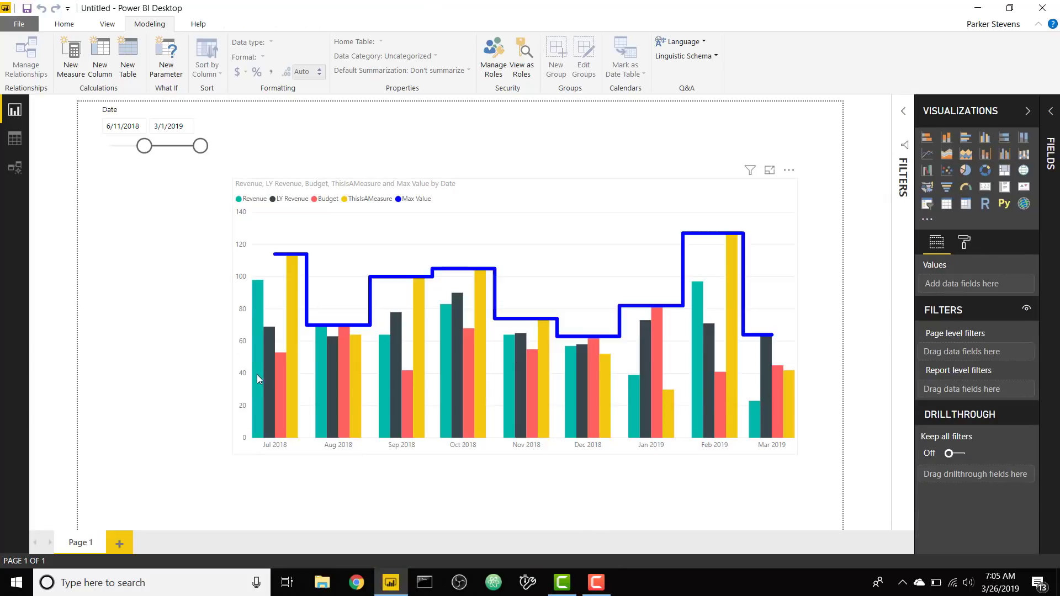
pyautogui.moveTo(284, 262)
pyautogui.moveTo(291, 343)
pyautogui.click(1051, 113)
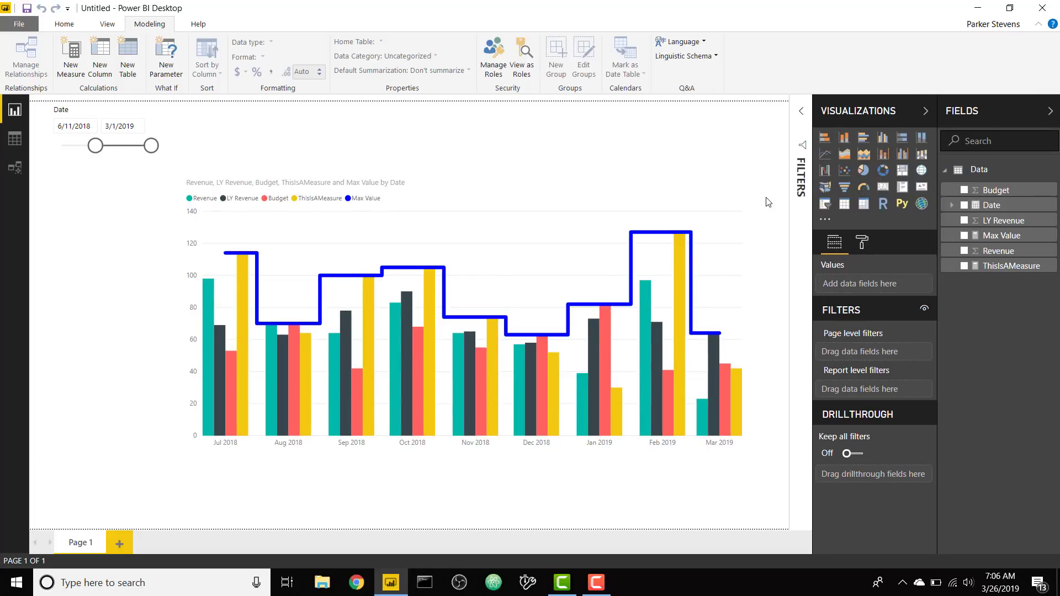
pyautogui.click(119, 544)
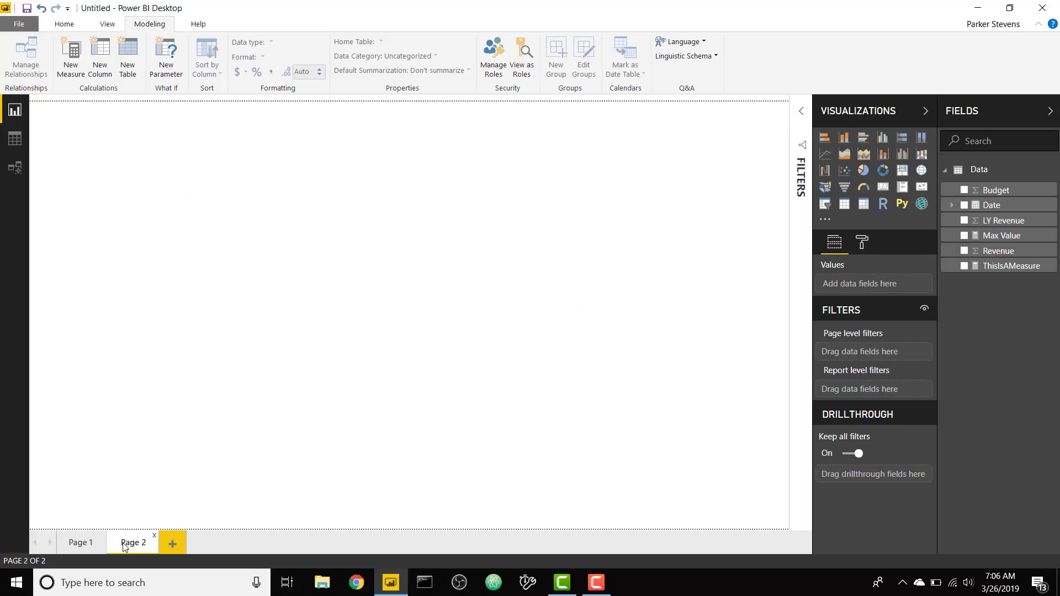
# Step: Insert a line and clustered column chart, center it, and add Revenue, LY Revenue and Budget as columns
pyautogui.click(900, 156)
pyautogui.moveTo(200, 265); pyautogui.dragTo(509, 385)
pyautogui.moveTo(401, 279); pyautogui.dragTo(592, 362)
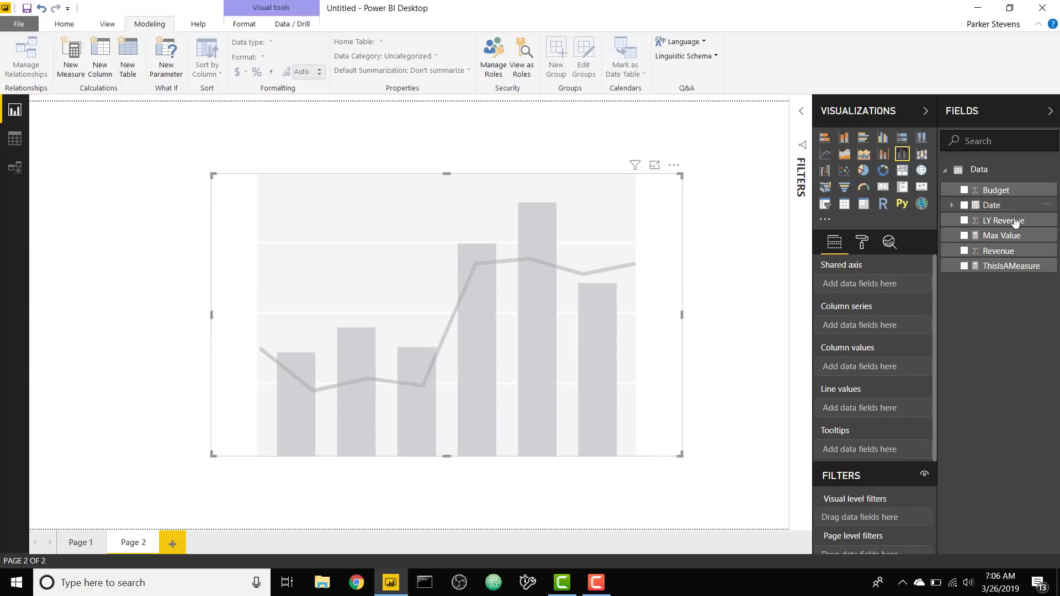
pyautogui.moveTo(989, 251); pyautogui.dragTo(874, 376)
pyautogui.moveTo(999, 220); pyautogui.dragTo(884, 372)
pyautogui.moveTo(1000, 190); pyautogui.dragTo(869, 402)
# Step: Plot the columns by Date as individual dates, add ThisIsAMeasure, and resize the chart
pyautogui.moveTo(1006, 212); pyautogui.dragTo(881, 292)
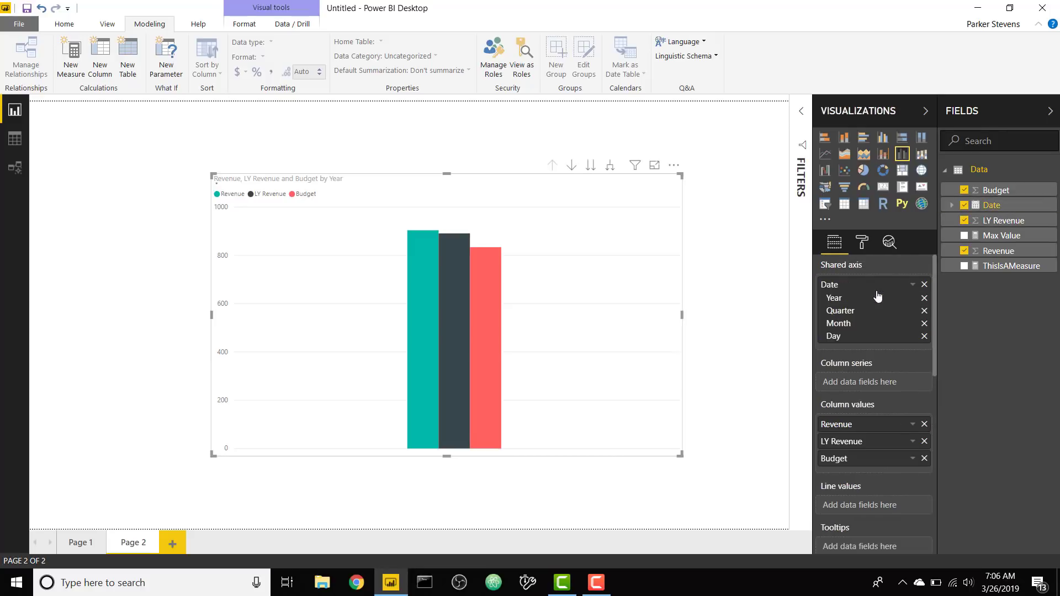
pyautogui.click(911, 286)
pyautogui.click(939, 375)
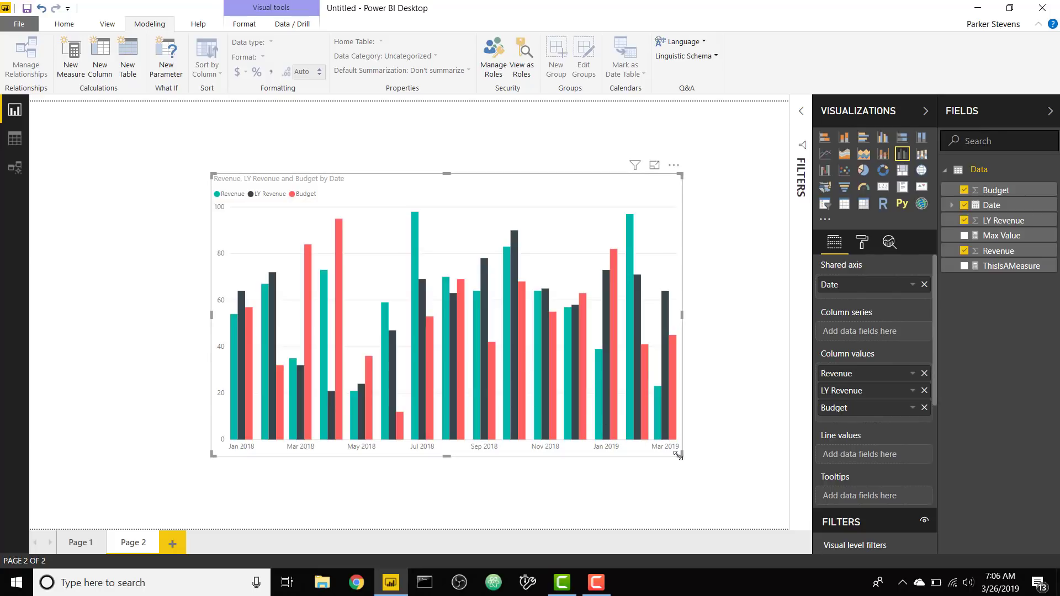
pyautogui.moveTo(680, 454); pyautogui.dragTo(728, 429)
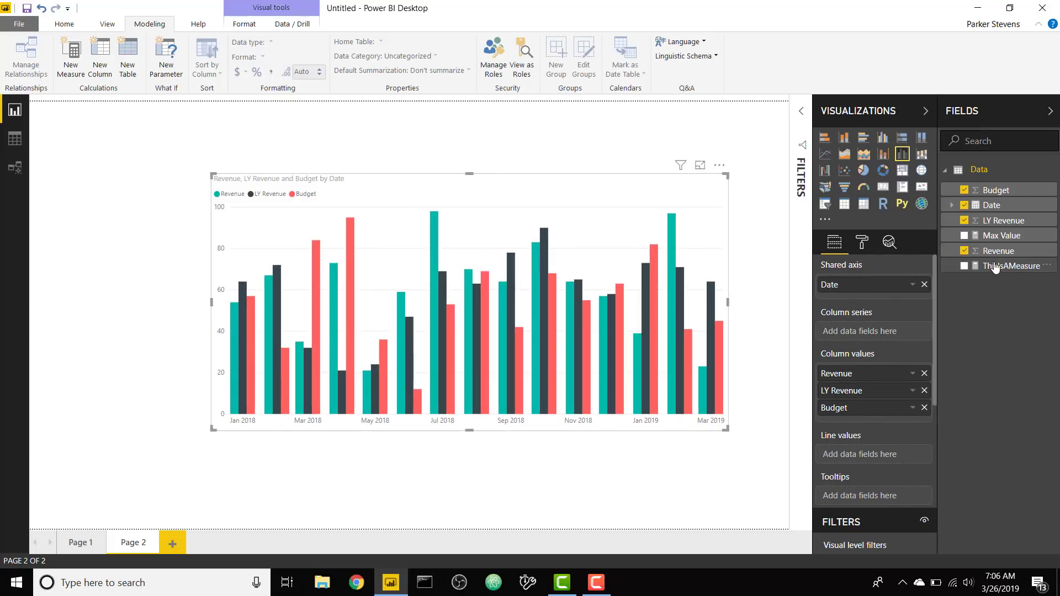
pyautogui.moveTo(984, 272); pyautogui.dragTo(857, 420)
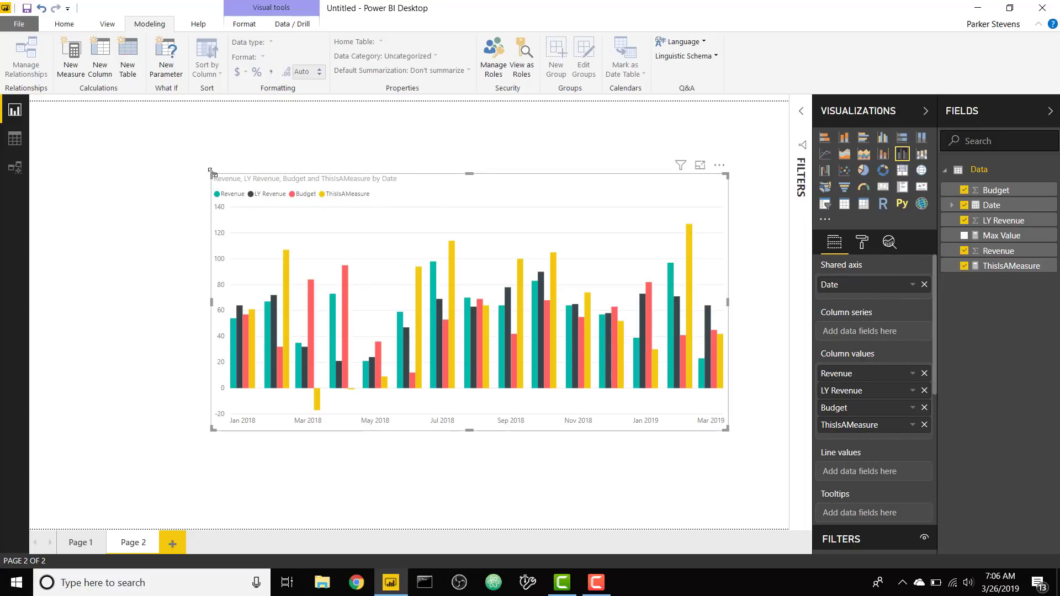
pyautogui.moveTo(212, 172); pyautogui.dragTo(181, 182)
# Step: Add a top-left Date slicer starting at 7/5/2018 and move the chart below it
pyautogui.click(367, 138)
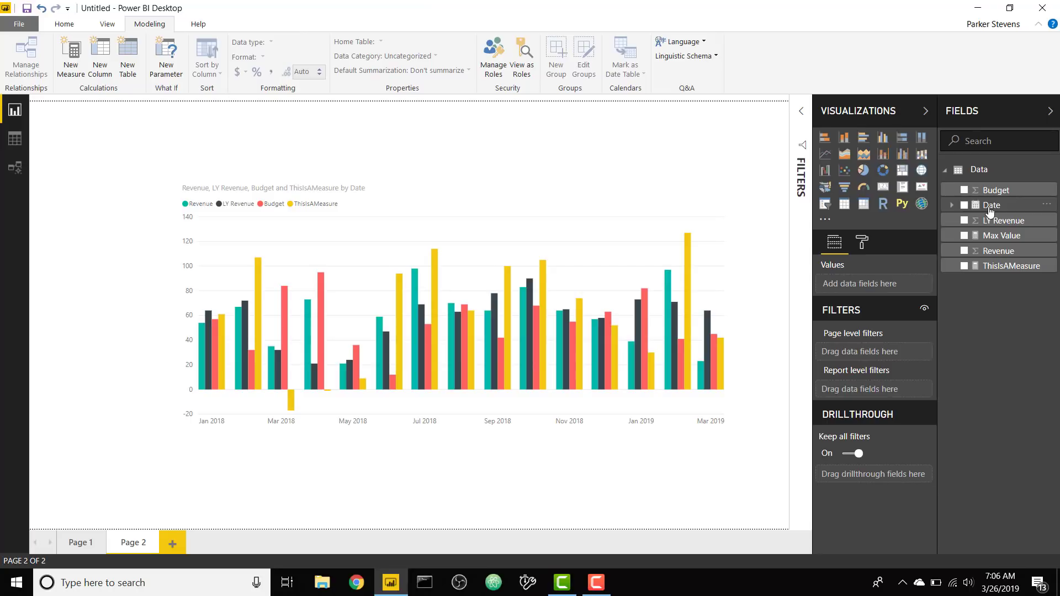
pyautogui.click(825, 205)
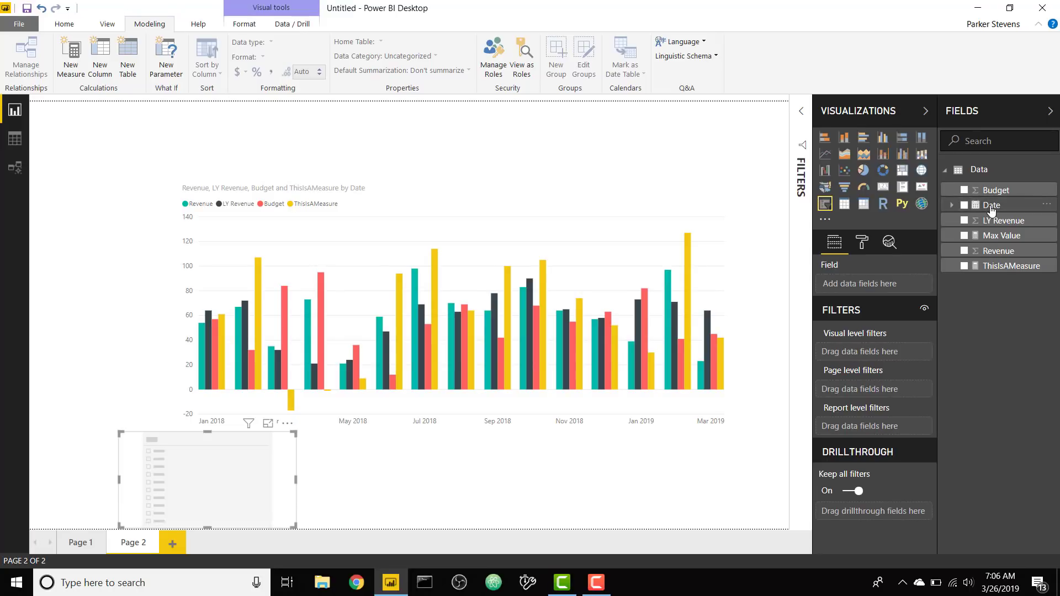
pyautogui.moveTo(990, 207); pyautogui.dragTo(878, 286)
pyautogui.moveTo(137, 482); pyautogui.dragTo(213, 485)
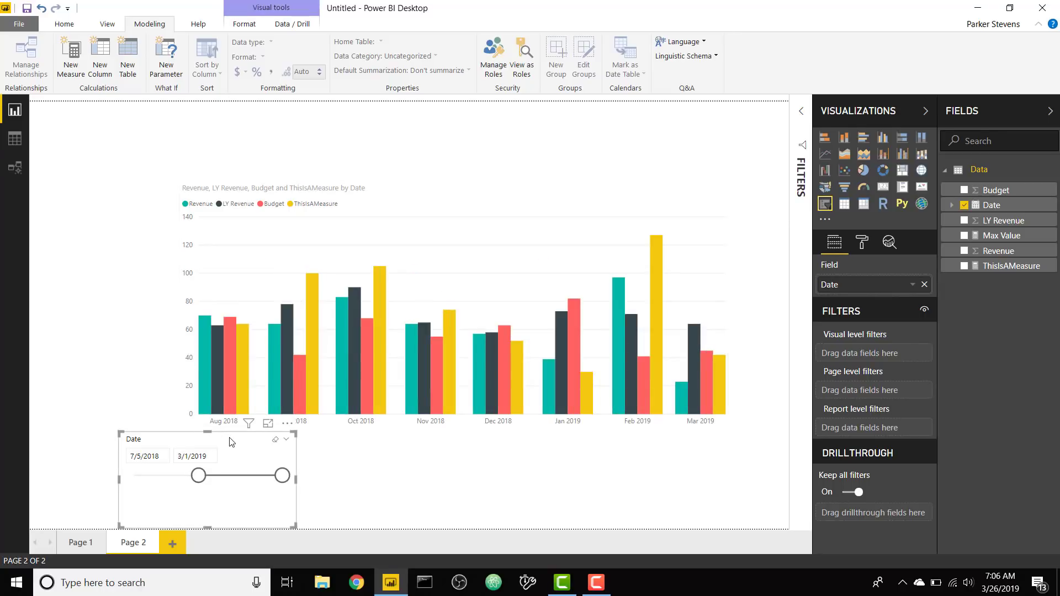
pyautogui.moveTo(227, 436); pyautogui.dragTo(135, 88)
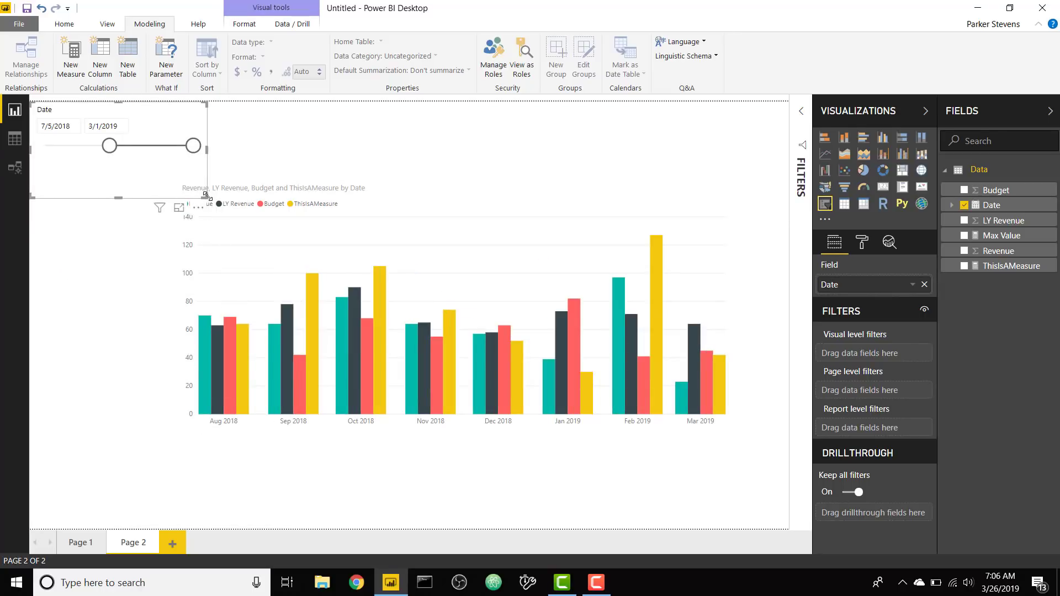
pyautogui.moveTo(206, 196); pyautogui.dragTo(155, 181)
pyautogui.moveTo(438, 211); pyautogui.dragTo(440, 230)
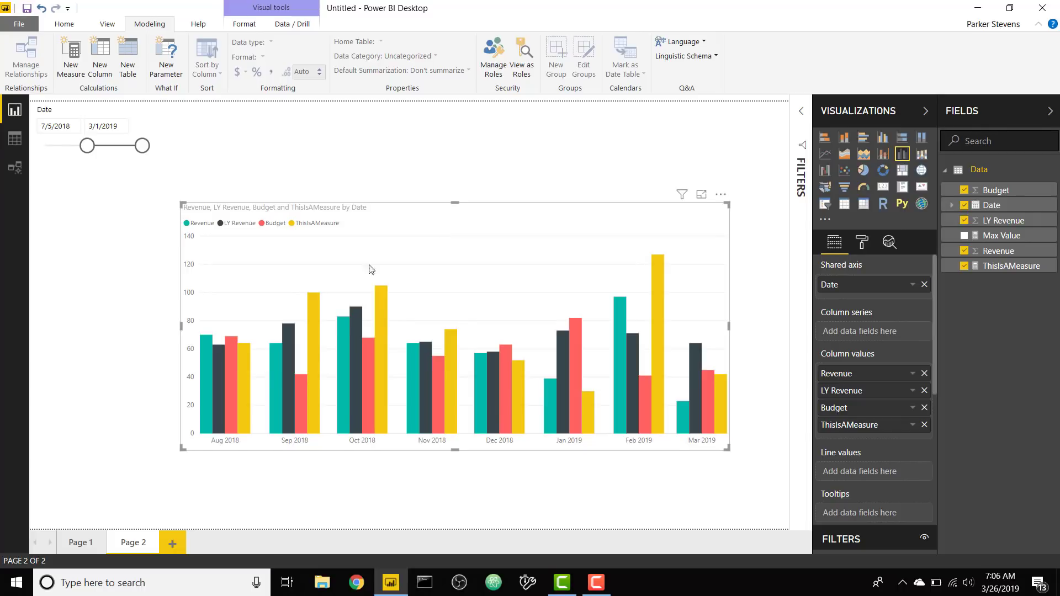
# Step: Create a Data-table measure: Max Value Demo = VAR ValueTable = UNION( ROW("Value",SUM(Data[Revenue])),
pyautogui.rightClick(1008, 177)
pyautogui.click(1005, 187)
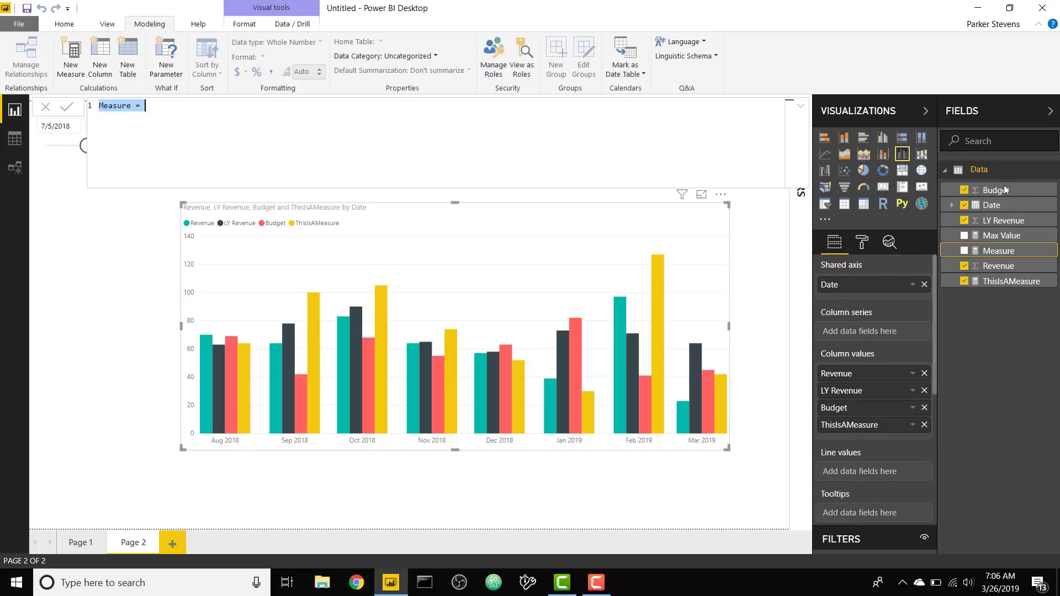
pyautogui.write('Max Value Demo =')
pyautogui.hotkey('shift', 'Return')
pyautogui.write('VAR')
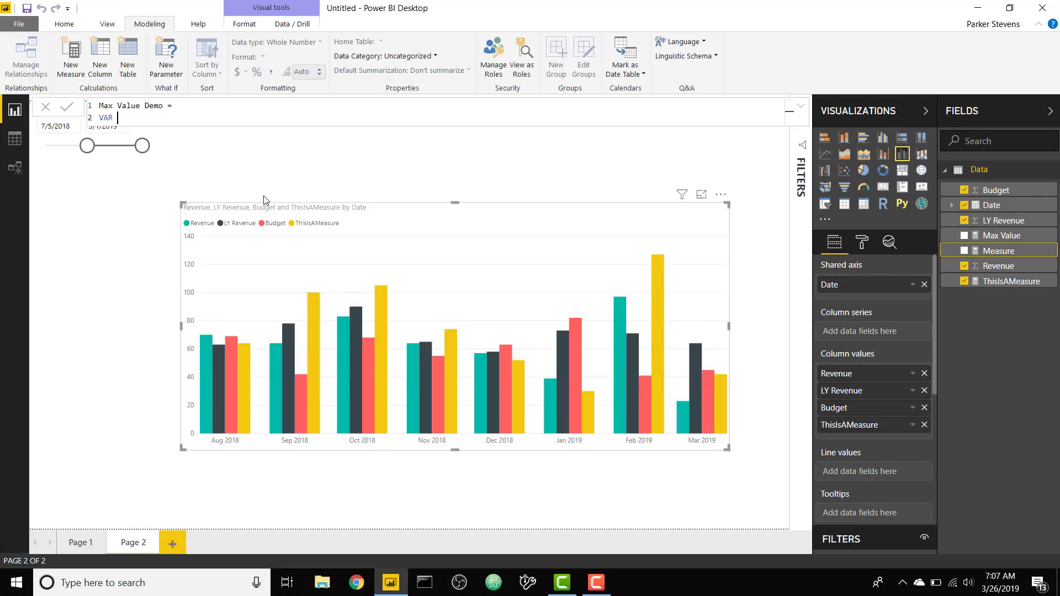
pyautogui.write('ValueTable =')
pyautogui.hotkey('shift', 'Return')
pyautogui.write('UN')
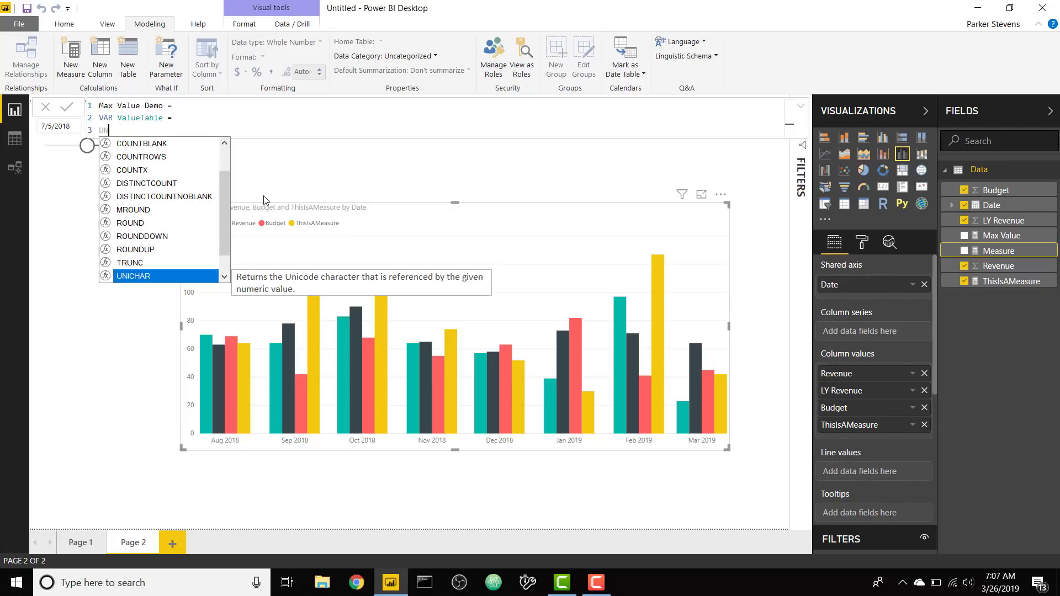
pyautogui.write('ION(')
pyautogui.hotkey('shift', 'Return')
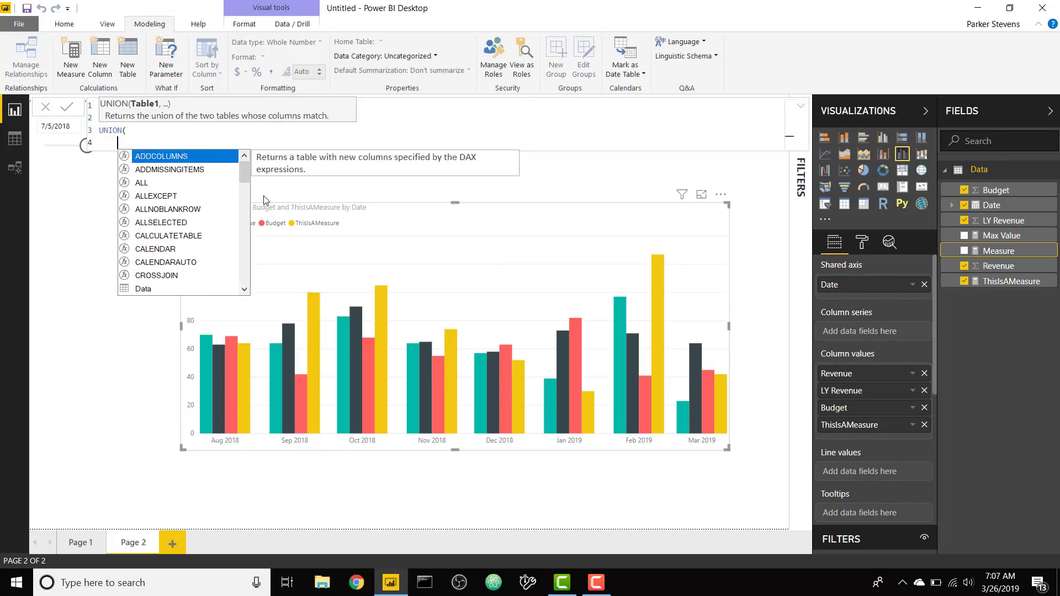
pyautogui.write('ROW(')
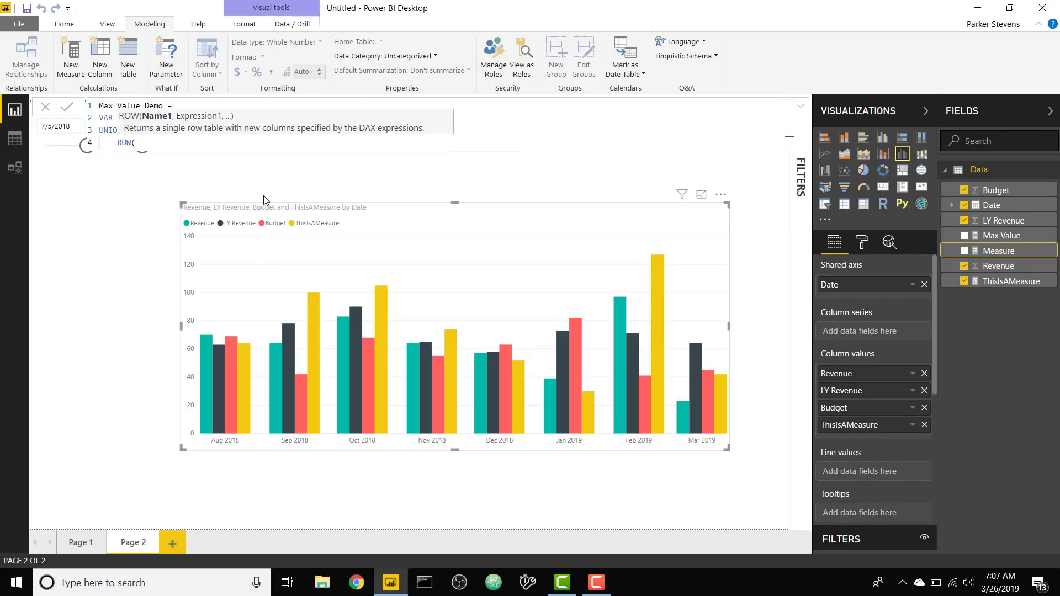
pyautogui.write('"Value",SUM(')
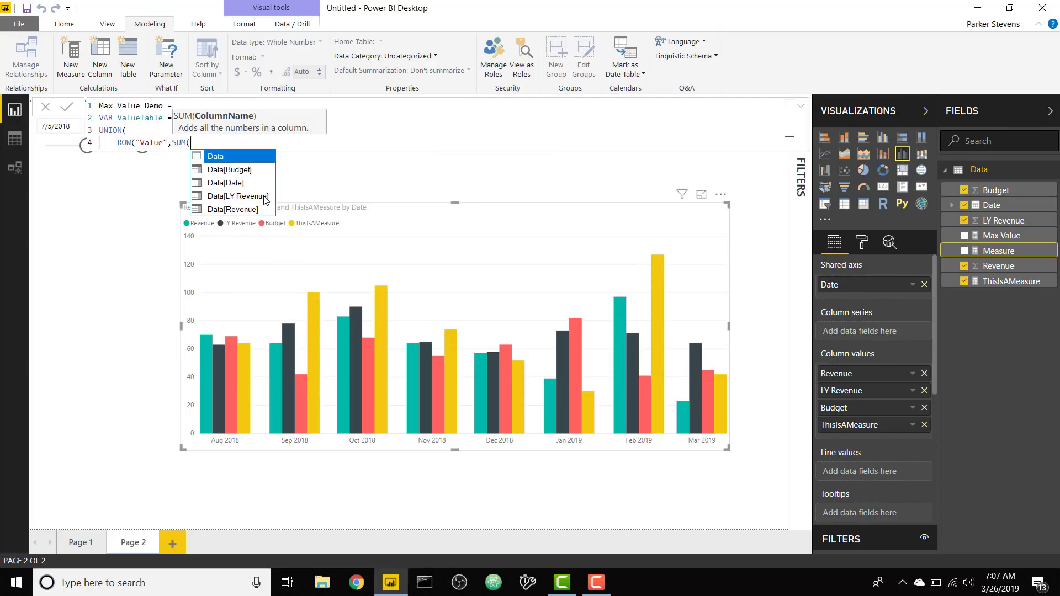
pyautogui.write('Data[Revenue])')
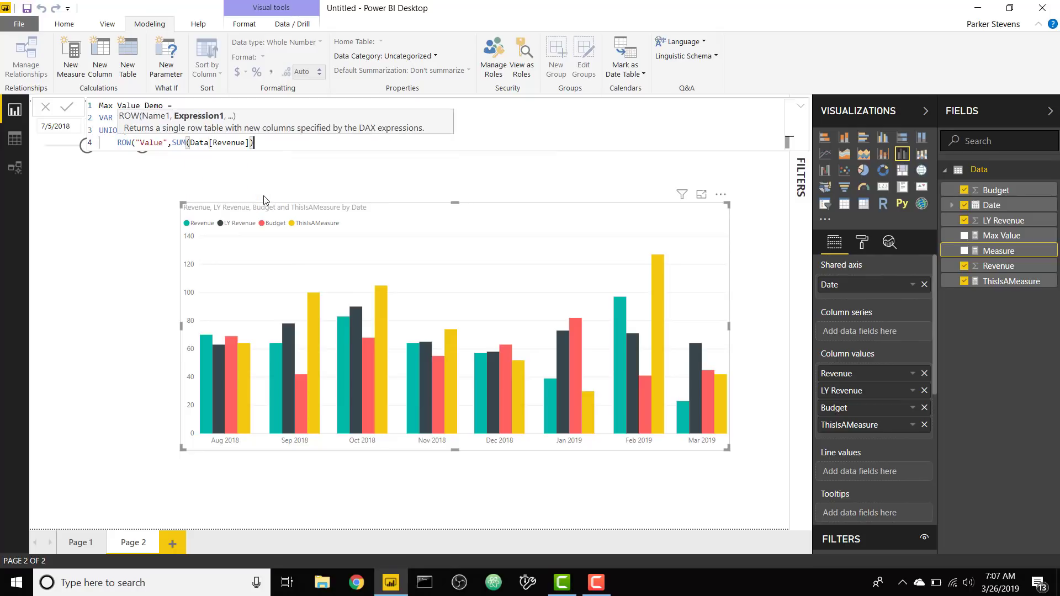
pyautogui.write('),')
# Step: Add ROW("Value",SUM(...)) lines for Data[LY Revenue] and Data[Budget] inside the UNION
pyautogui.hotkey('shift', 'Return')
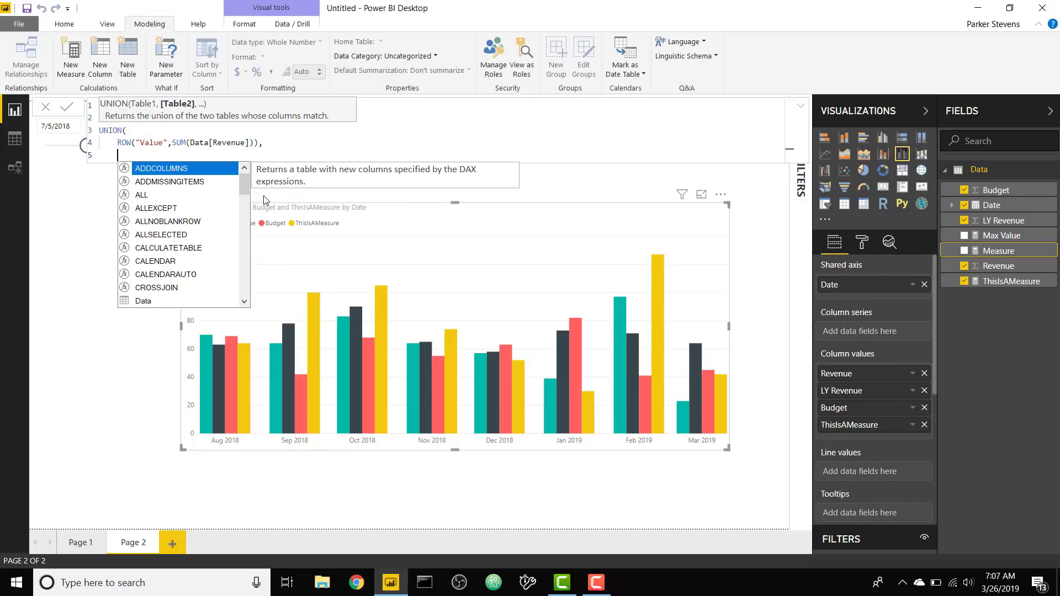
pyautogui.write('ROW(')
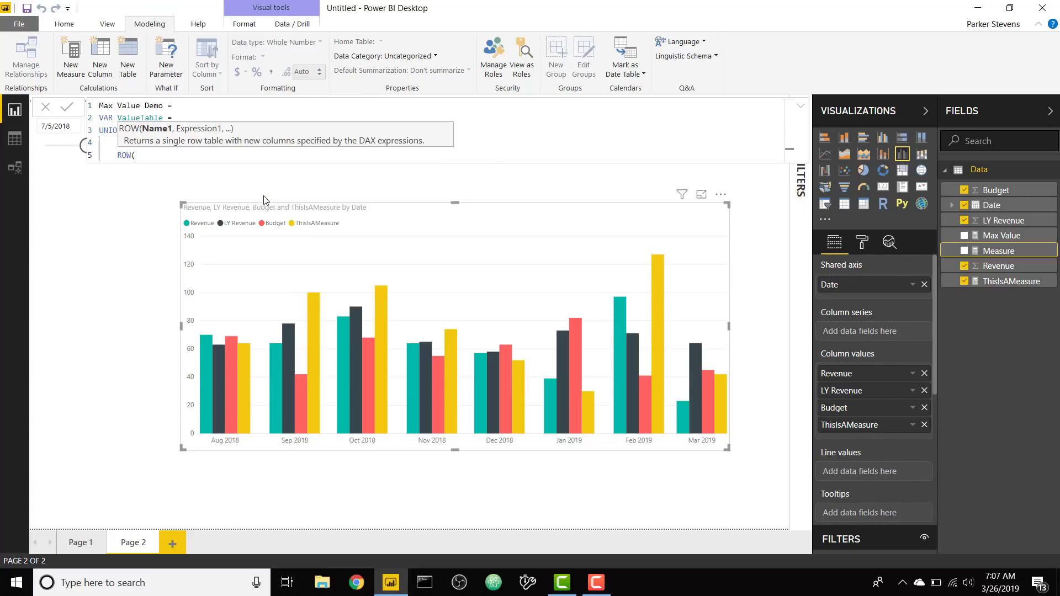
pyautogui.write('"Value",SUM(')
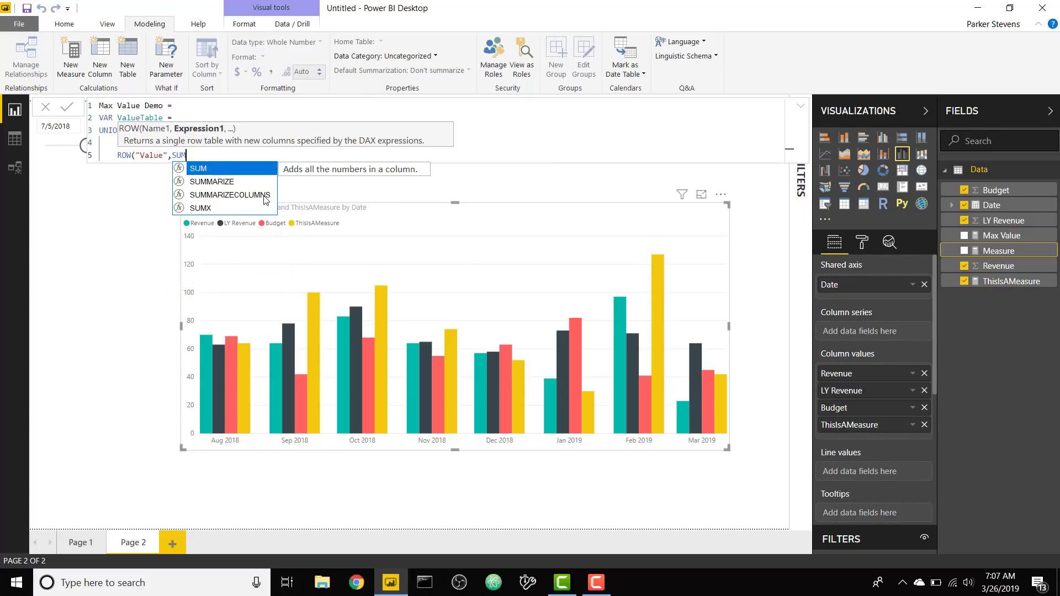
pyautogui.press('Down')
pyautogui.press('Down')
pyautogui.press('Down')
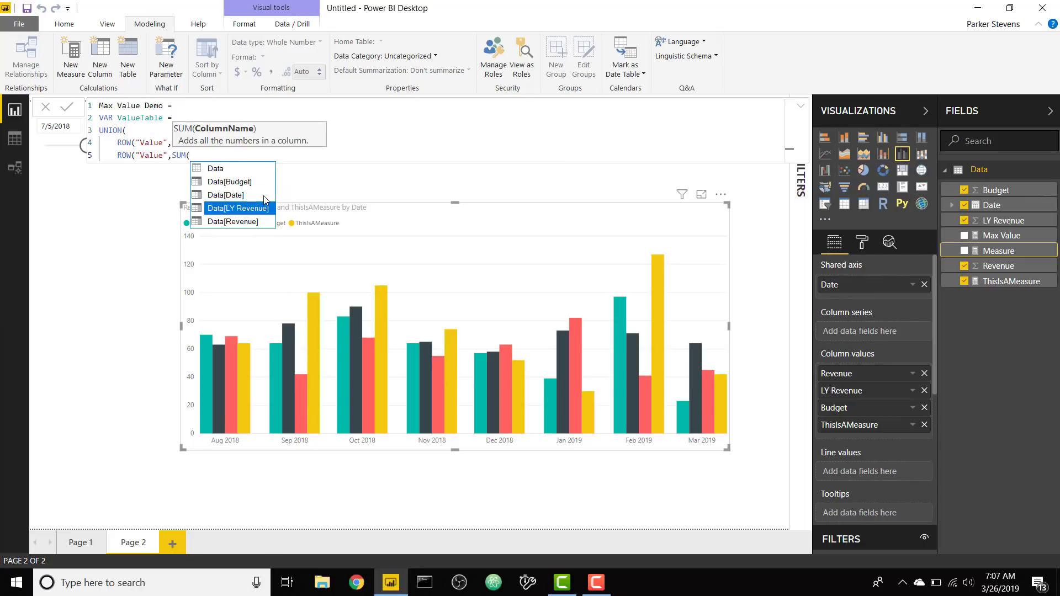
pyautogui.press('Tab')
pyautogui.write('))')
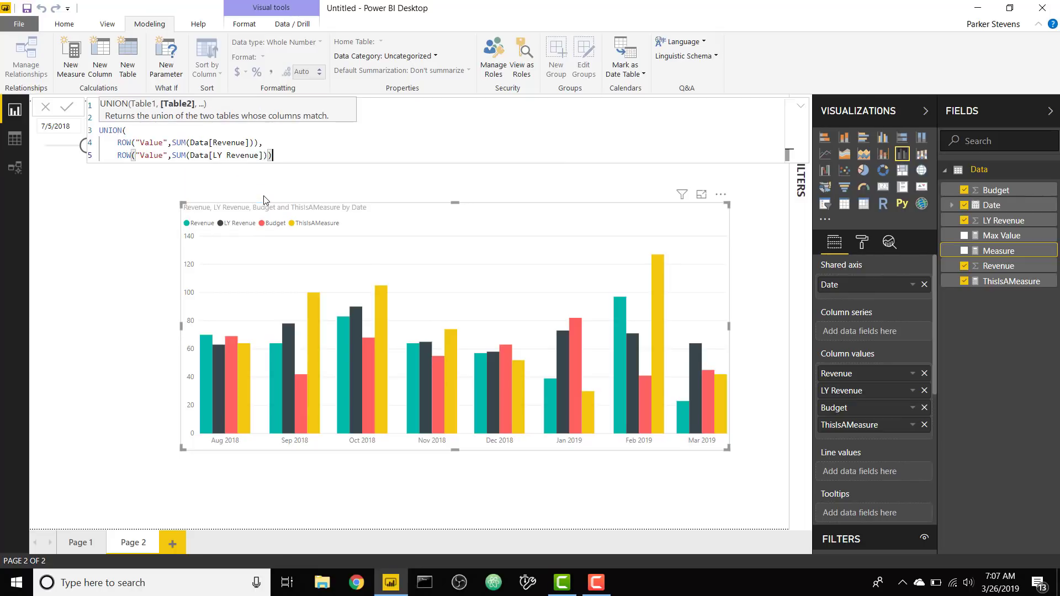
pyautogui.write(',')
pyautogui.hotkey('shift', 'Return')
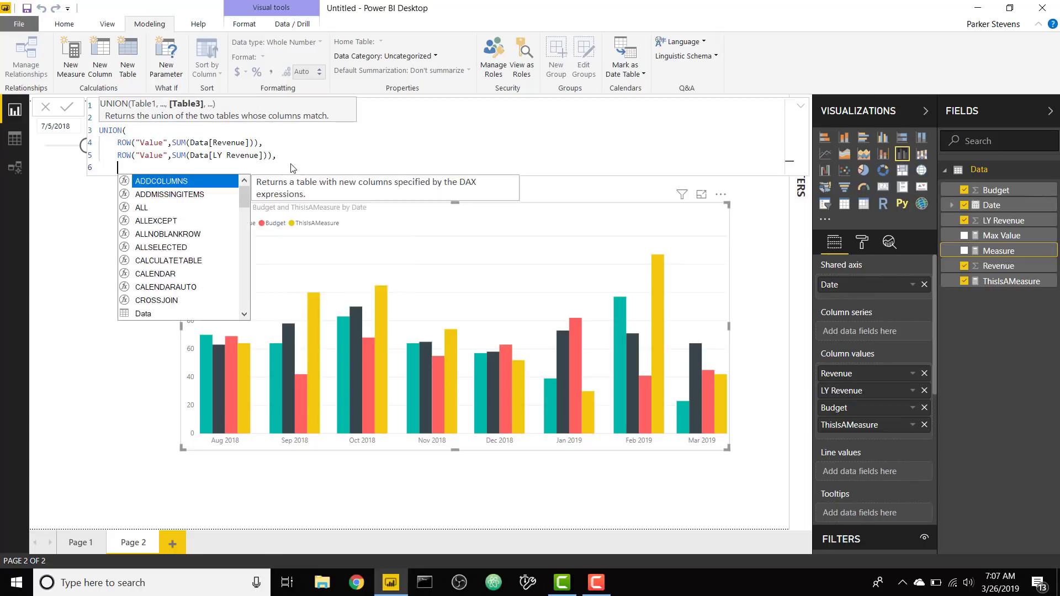
pyautogui.write('ROW("Value')
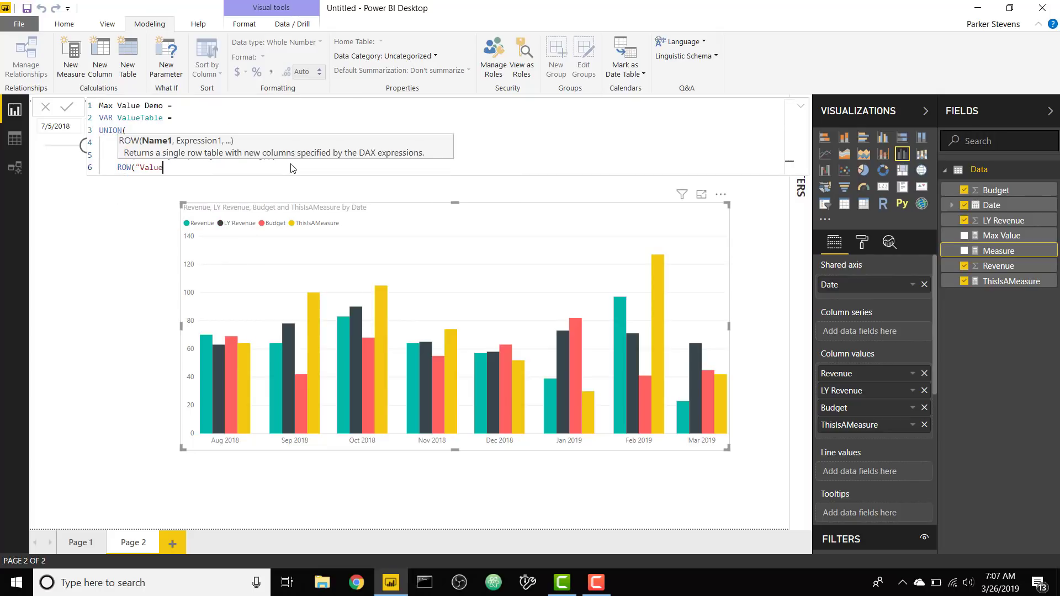
pyautogui.write('",SUM(')
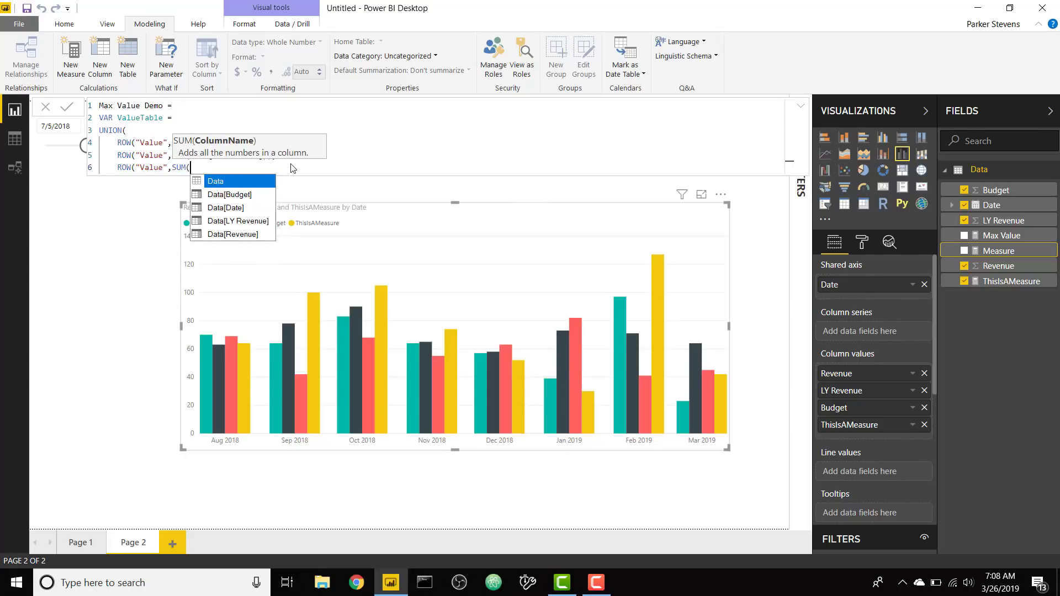
pyautogui.write('budg')
pyautogui.press('Tab')
pyautogui.write('))')
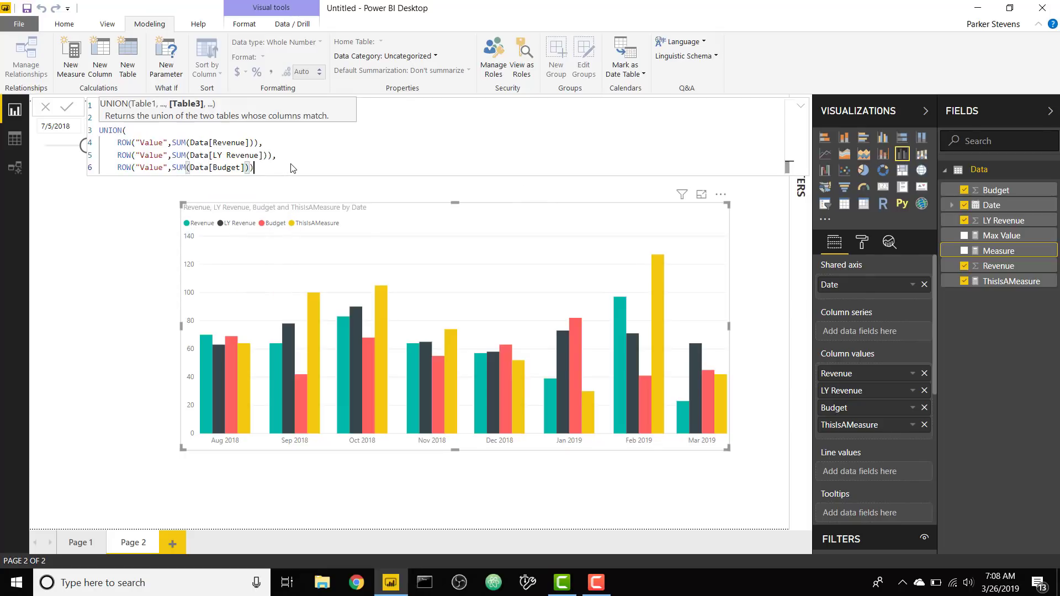
pyautogui.write(',')
# Step: Add ROW("Value",[ThisIsAMeasure]), close the UNION, type RETURN, and select the UNION expression
pyautogui.press('Return')
pyautogui.write('ROW("Value')
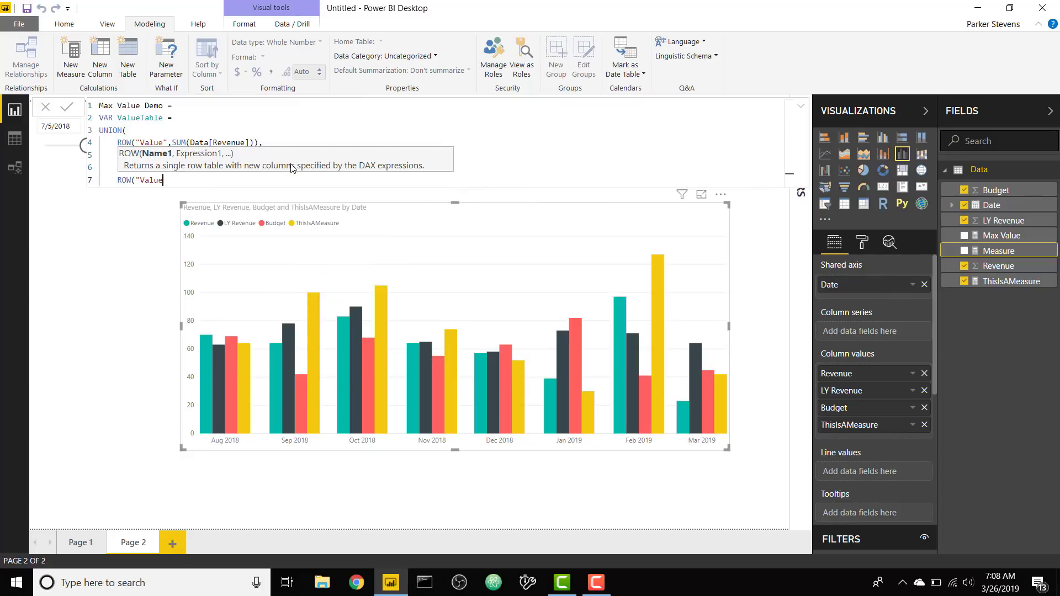
pyautogui.write('",[ThisIsAMeasure]')
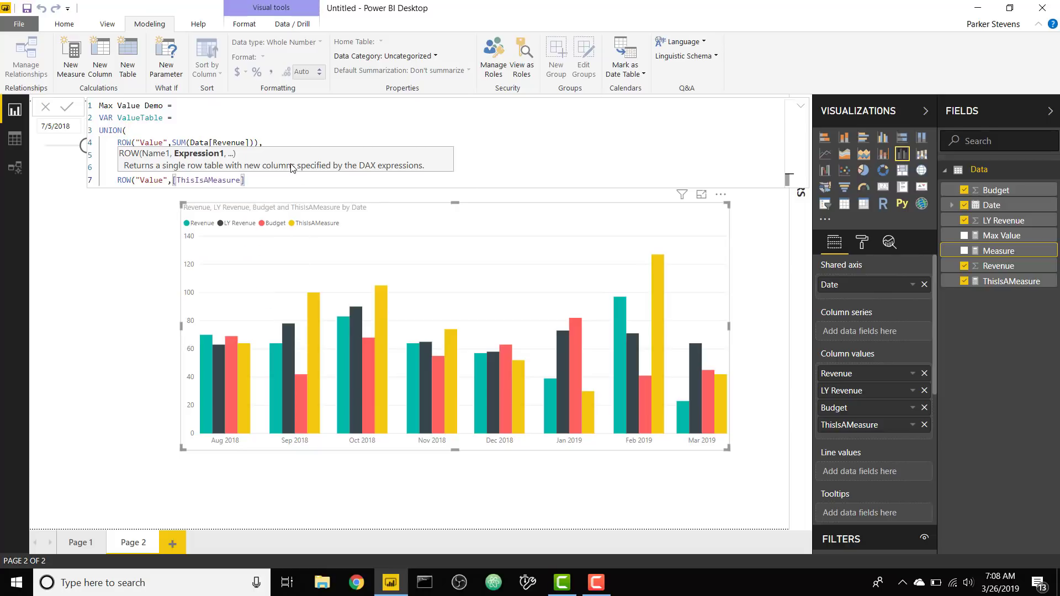
pyautogui.write(')')
pyautogui.hotkey('shift', 'Return')
pyautogui.write(')')
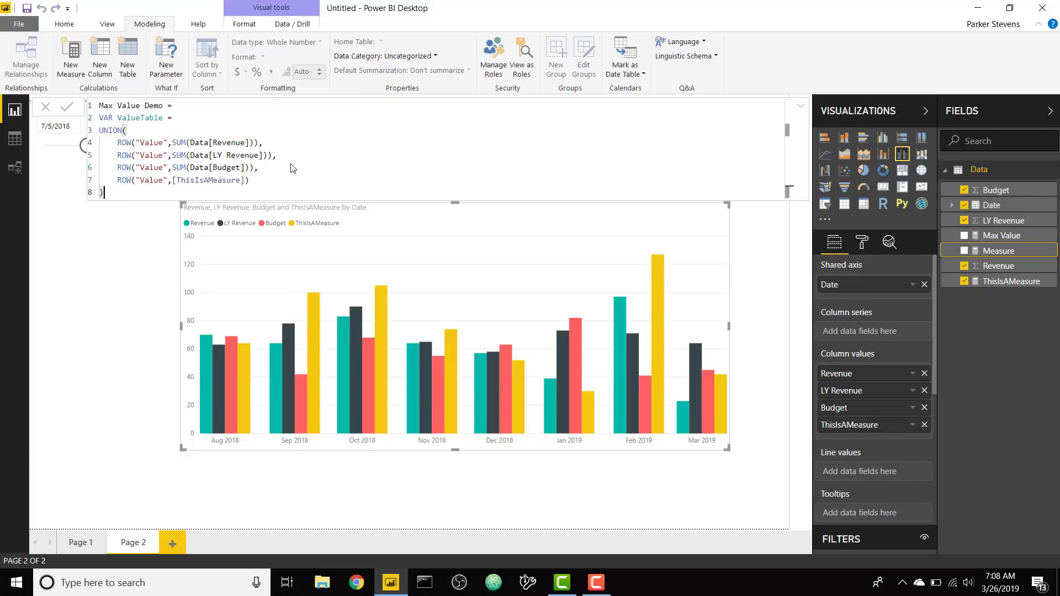
pyautogui.hotkey('shift', 'Return')
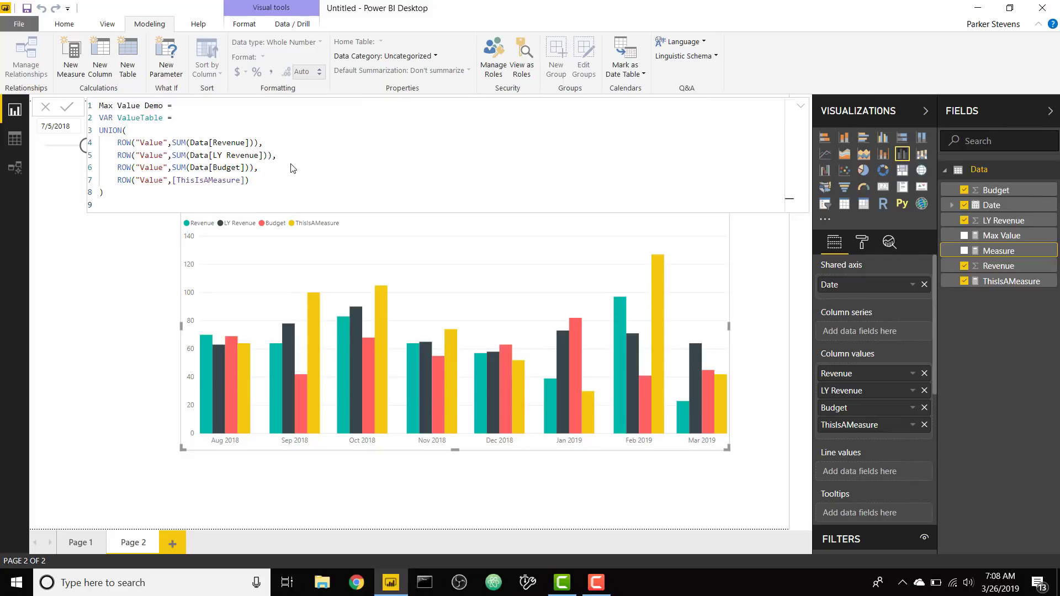
pyautogui.write('RETURN')
pyautogui.moveTo(96, 204); pyautogui.dragTo(95, 134)
pyautogui.hotkey('ctrl', 'c')
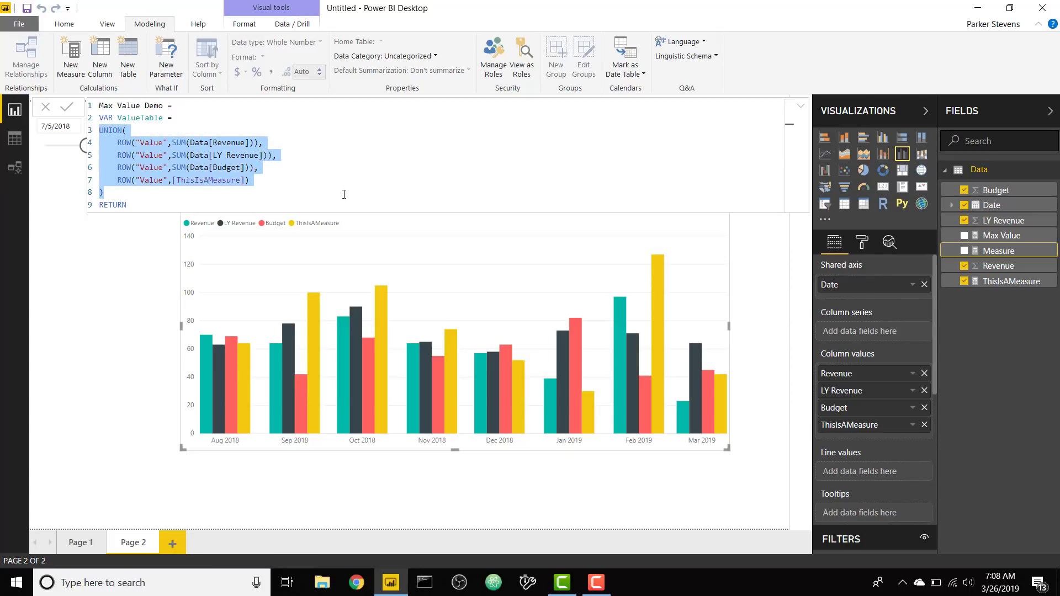
# Step: Create calculated table Temp Table from the pasted UNION formula and commit it
pyautogui.click(301, 174)
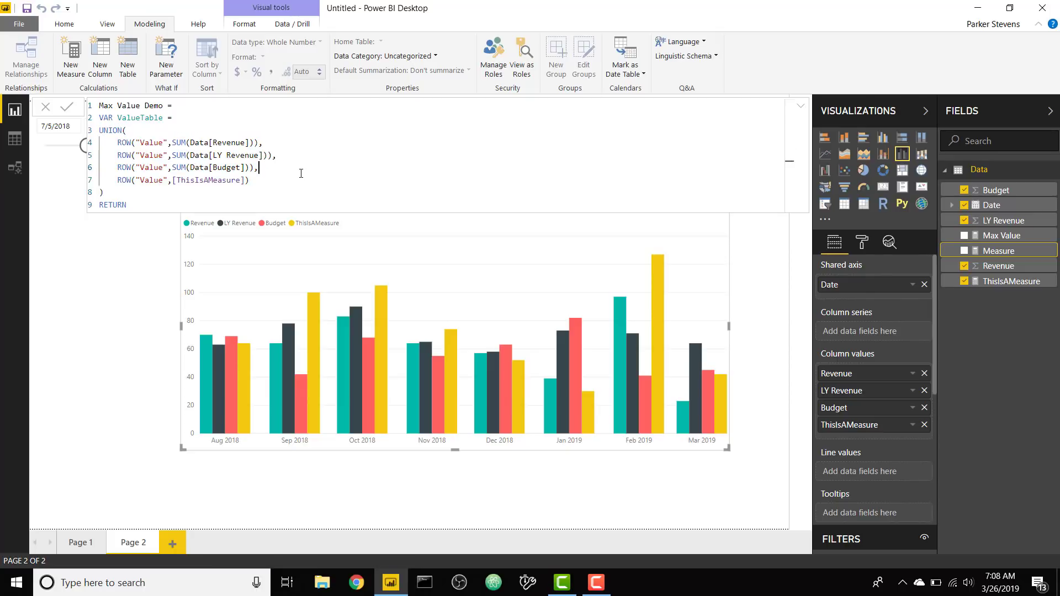
pyautogui.click(128, 55)
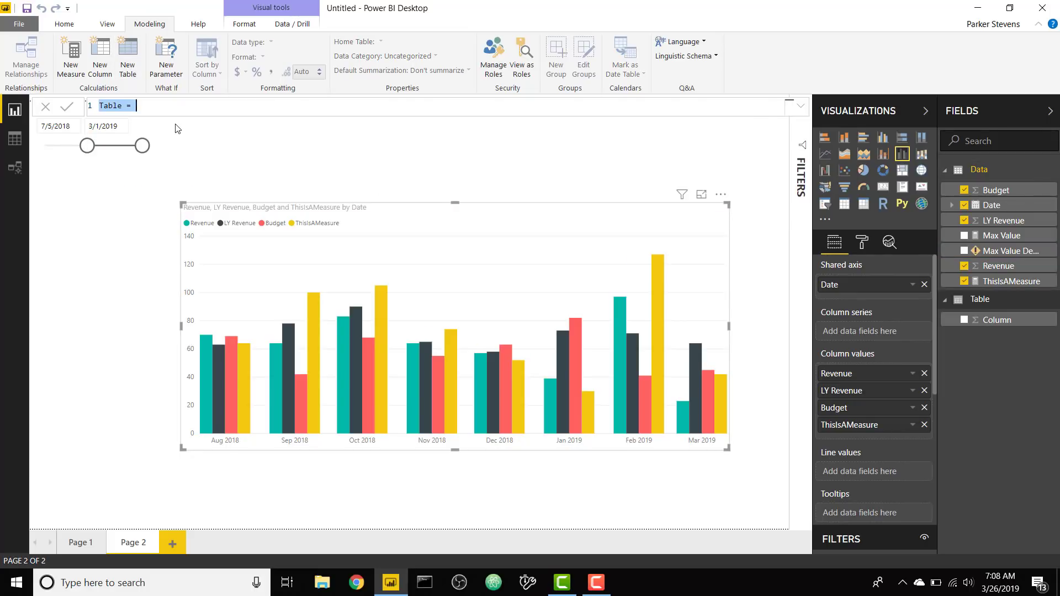
pyautogui.write('Temp Table =')
pyautogui.hotkey('ctrl', 'v')
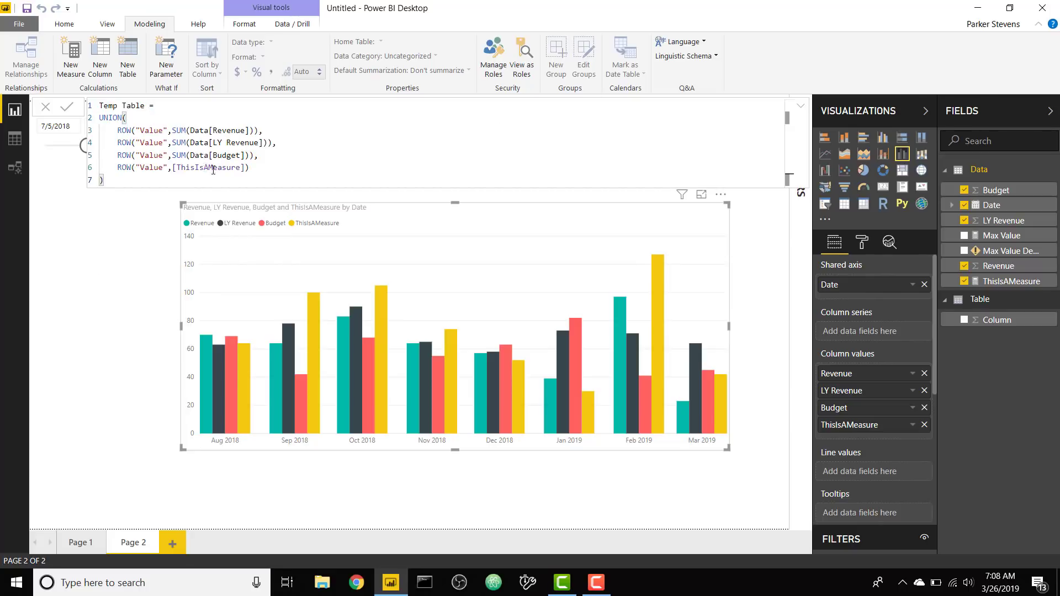
pyautogui.press('Return')
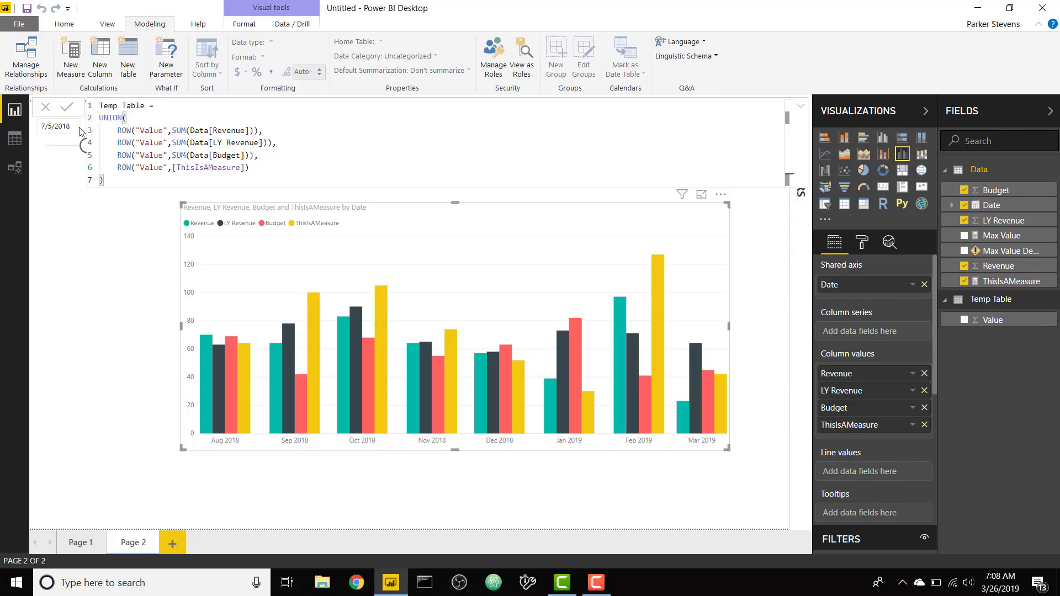
# Step: View Temp Table's values (904, 891, 834, 961) in Data view, then return to the report
pyautogui.click(14, 139)
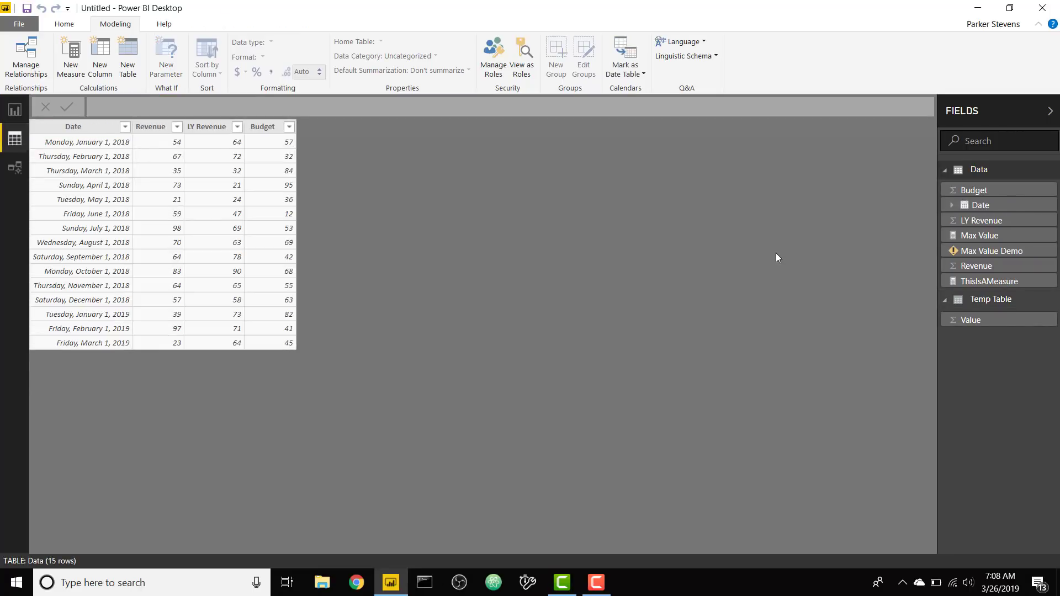
pyautogui.click(985, 305)
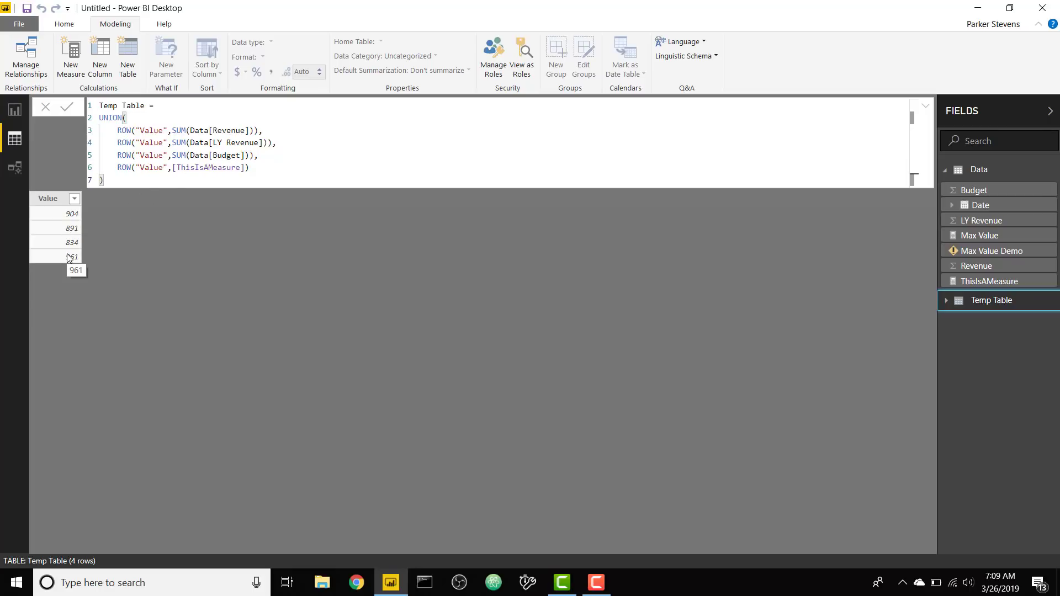
pyautogui.click(10, 118)
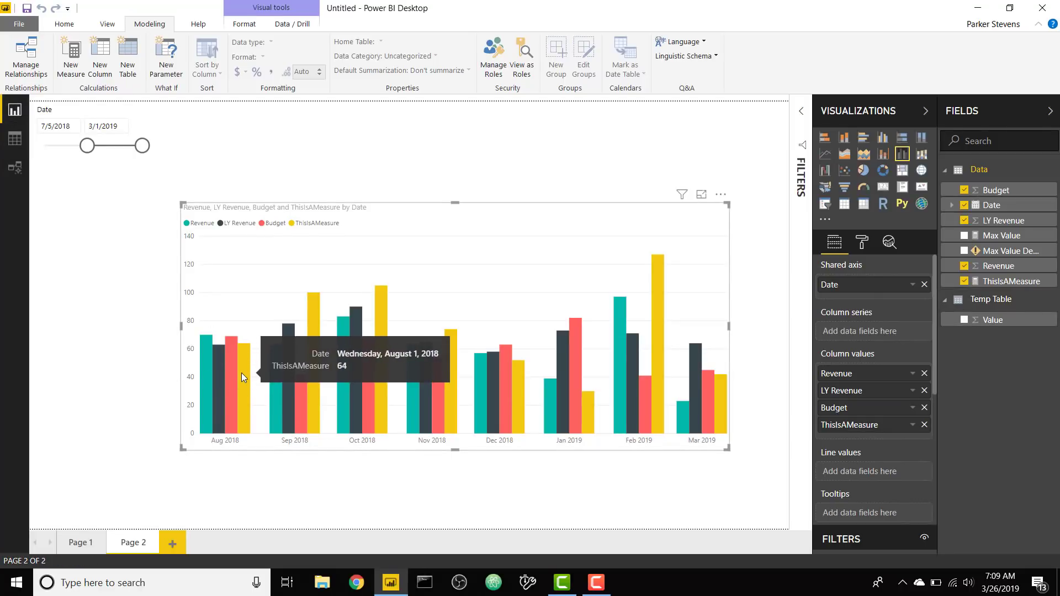
# Step: Reopen Max Value Demo and add MAXX( over ValueTable after RETURN
pyautogui.moveTo(233, 372)
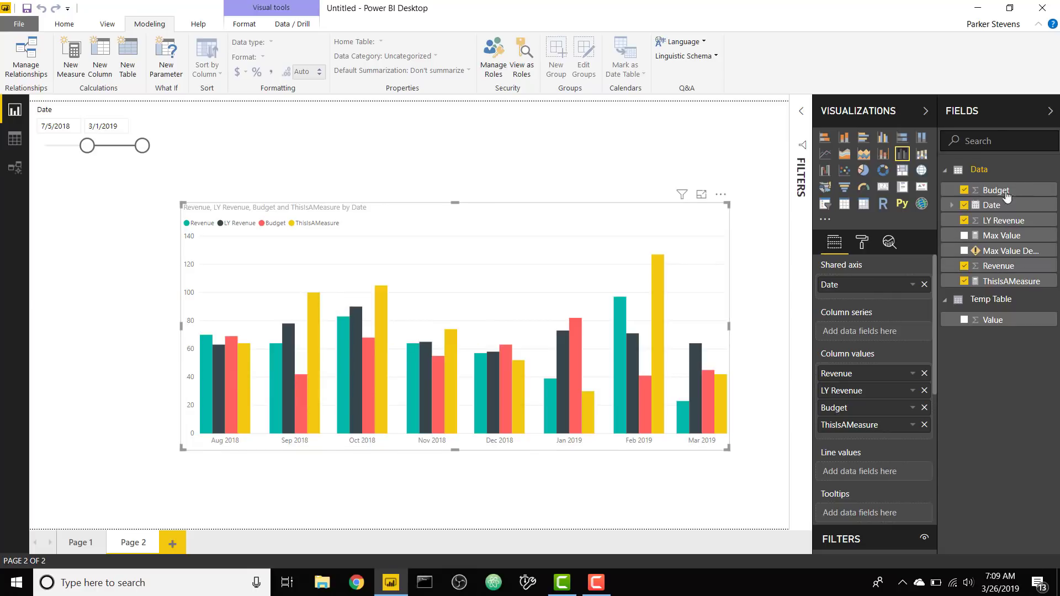
pyautogui.click(1001, 252)
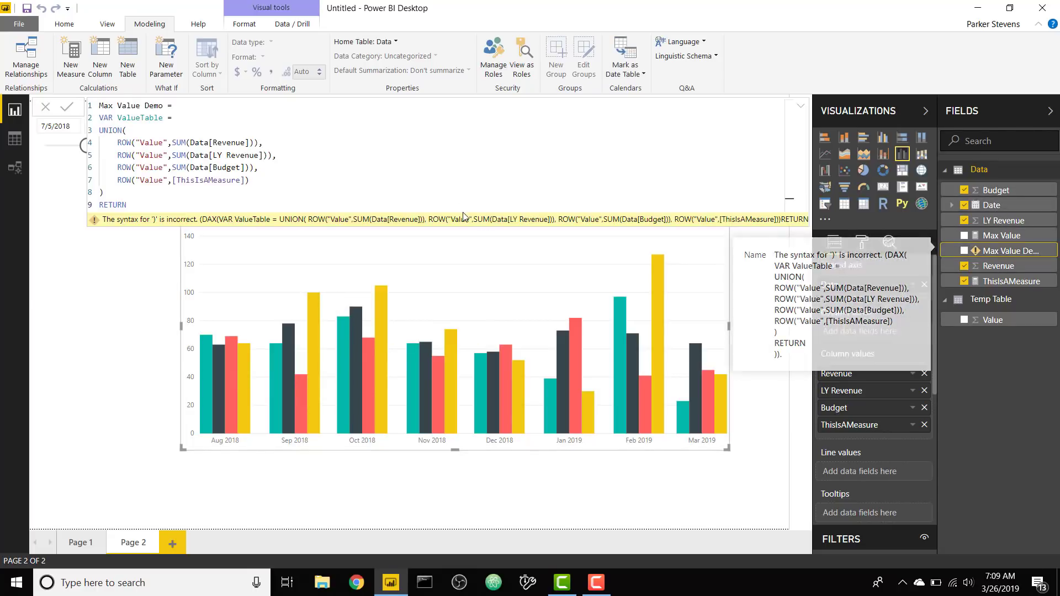
pyautogui.hotkey('shift', 'Return')
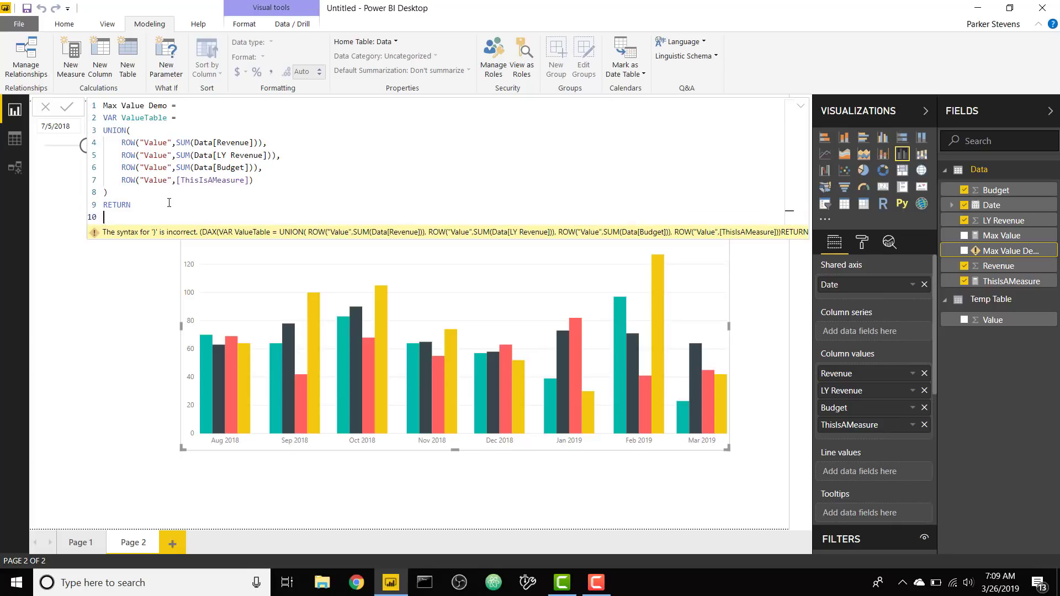
pyautogui.write('MAXX(')
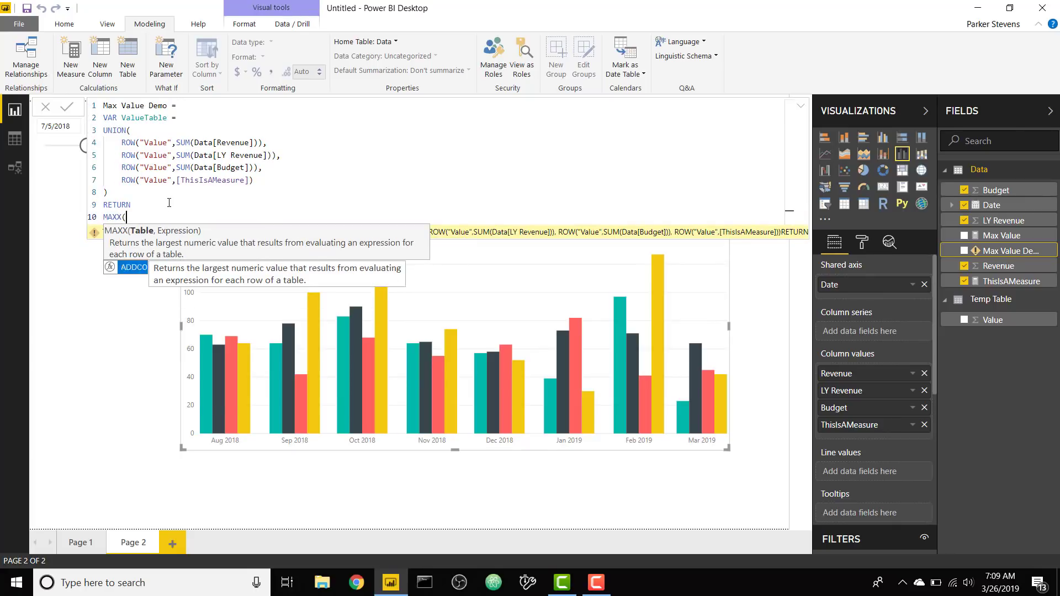
pyautogui.hotkey('shift', 'Return')
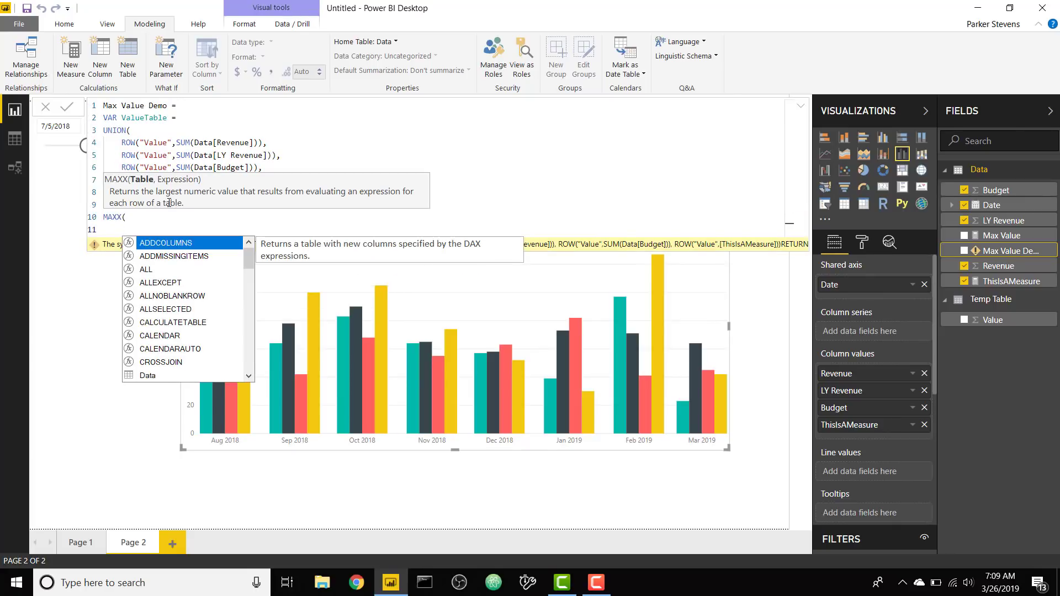
pyautogui.write('Valu')
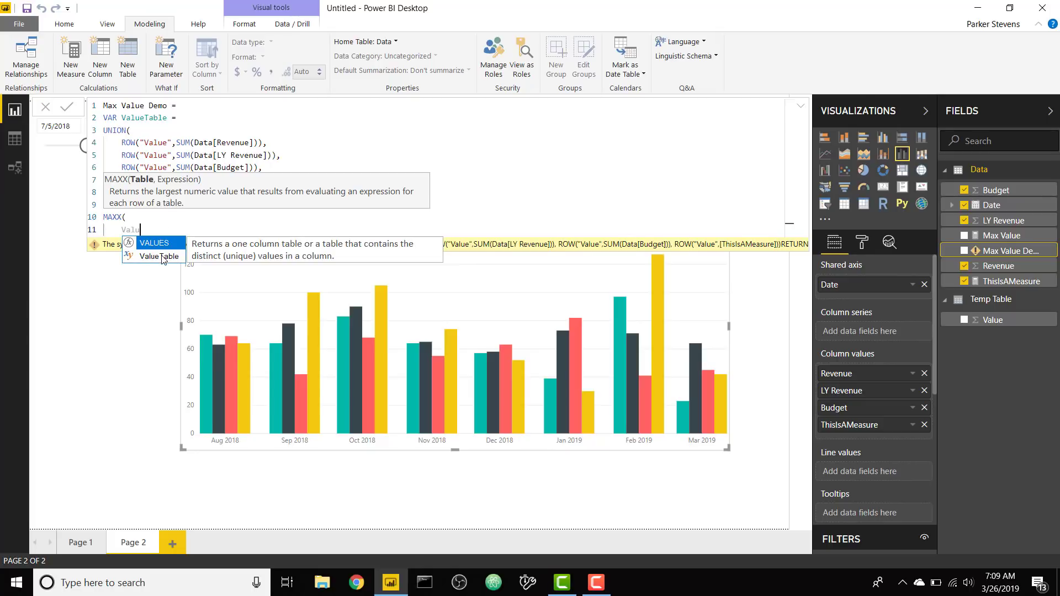
pyautogui.click(162, 258)
# Step: Finish MAXX with [Value], commit, and plot Max Value Demo as the chart's line
pyautogui.write(',')
pyautogui.hotkey('shift', 'Return')
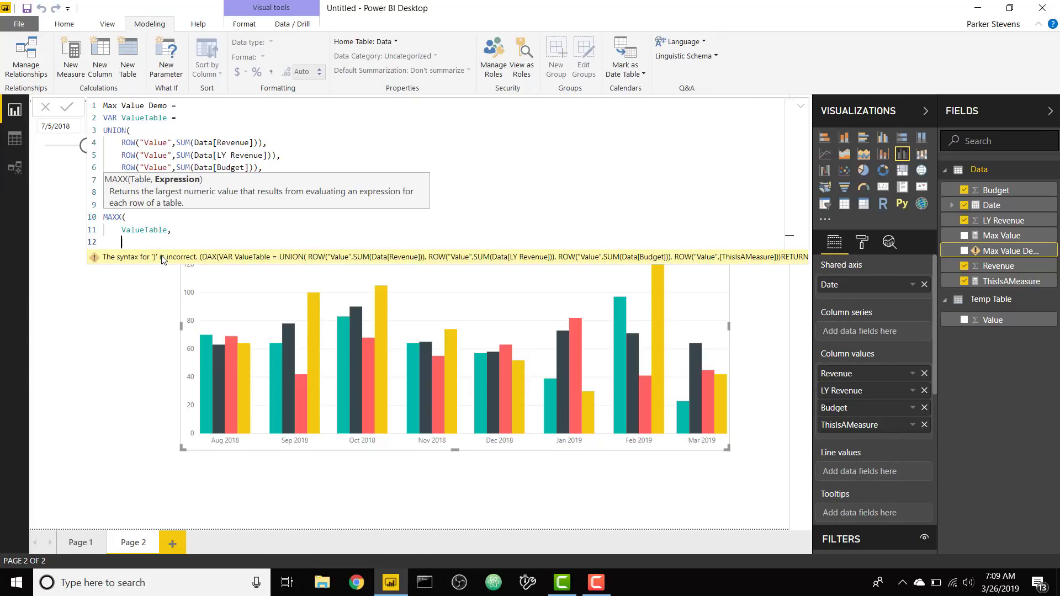
pyautogui.write('[Value]')
pyautogui.hotkey('shift', 'Return')
pyautogui.write(')')
pyautogui.press('Return')
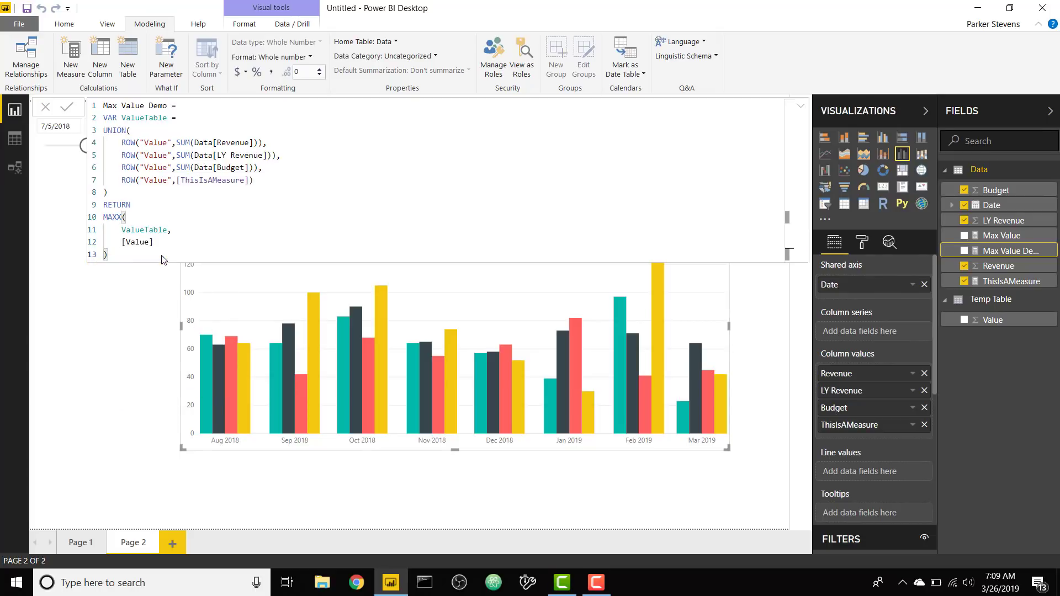
pyautogui.moveTo(992, 253); pyautogui.dragTo(817, 473)
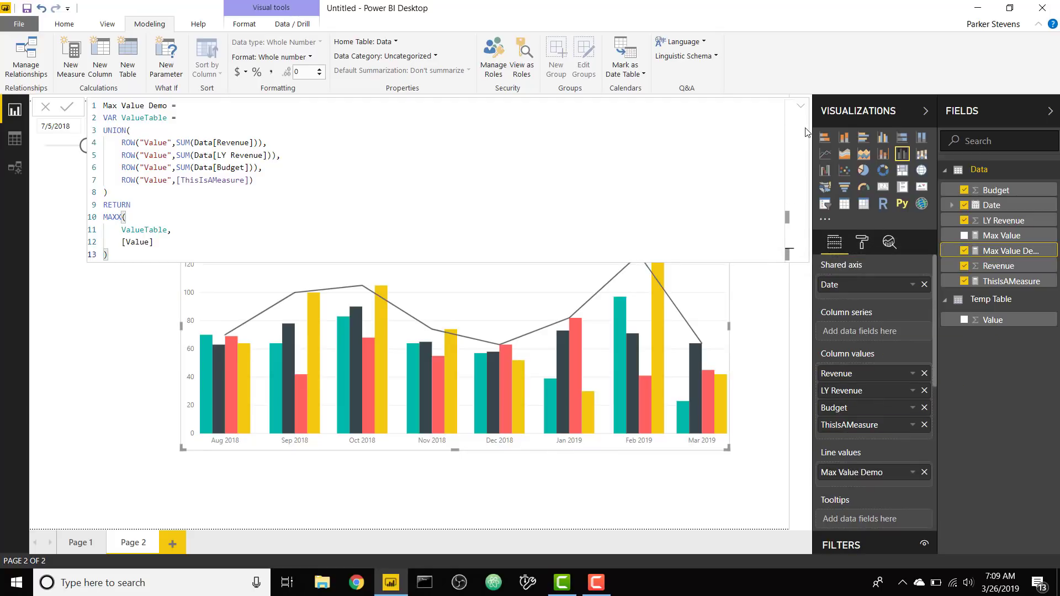
# Step: In the chart's Shapes formatting, turn Stepped on for the Max Value Demo line
pyautogui.click(802, 106)
pyautogui.click(803, 108)
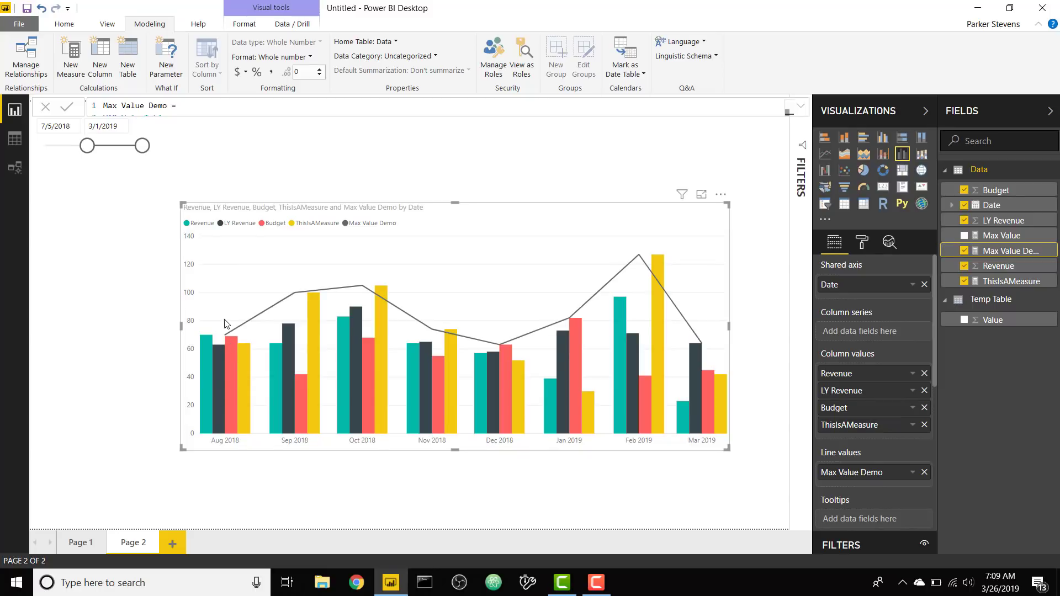
pyautogui.click(862, 244)
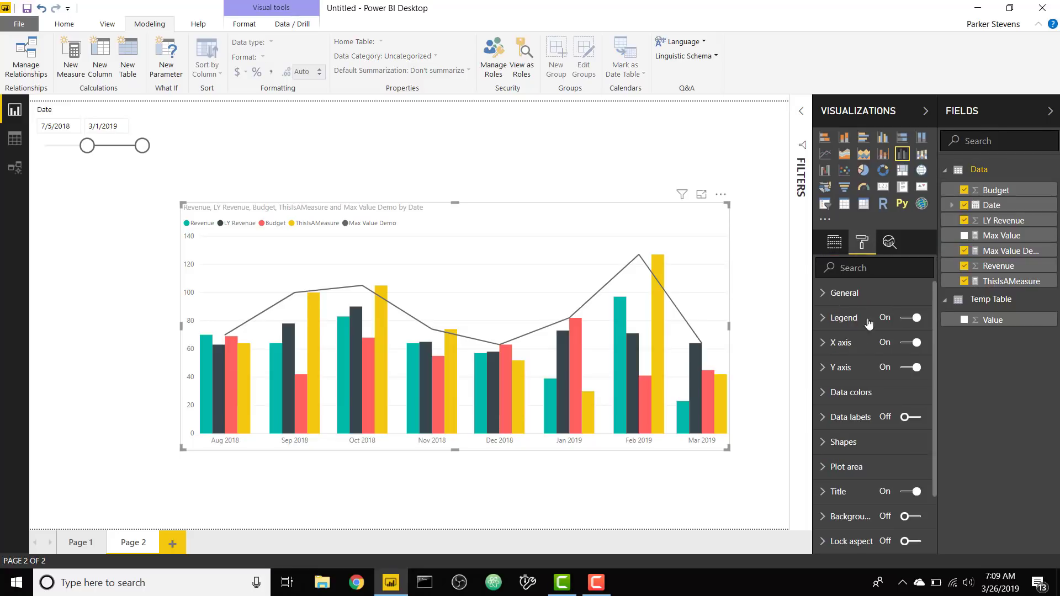
pyautogui.scroll(-1, 849, 423)
pyautogui.click(849, 427)
pyautogui.scroll(-5, 853, 422)
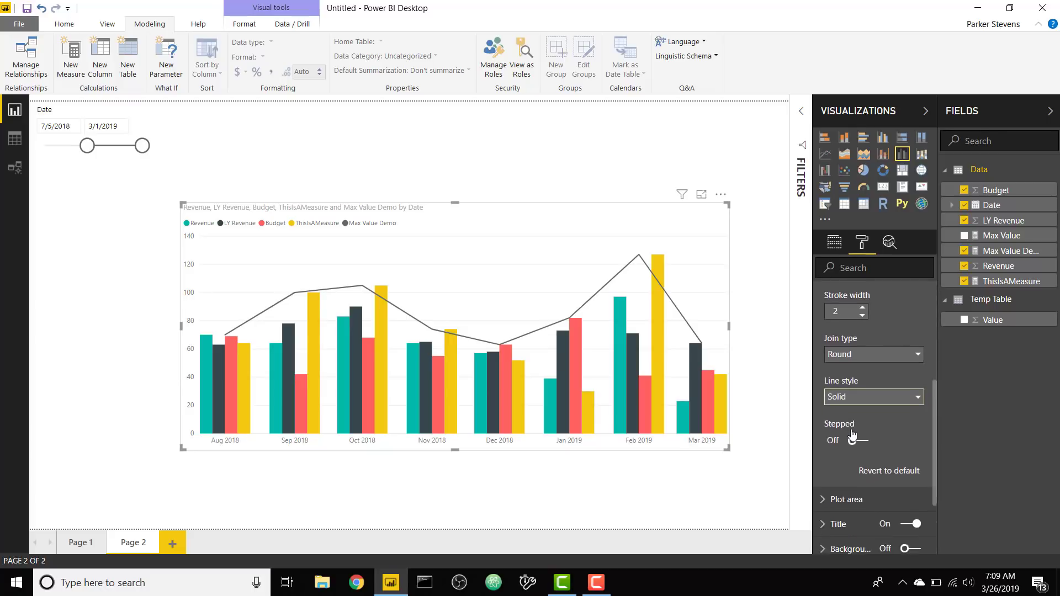
pyautogui.click(858, 408)
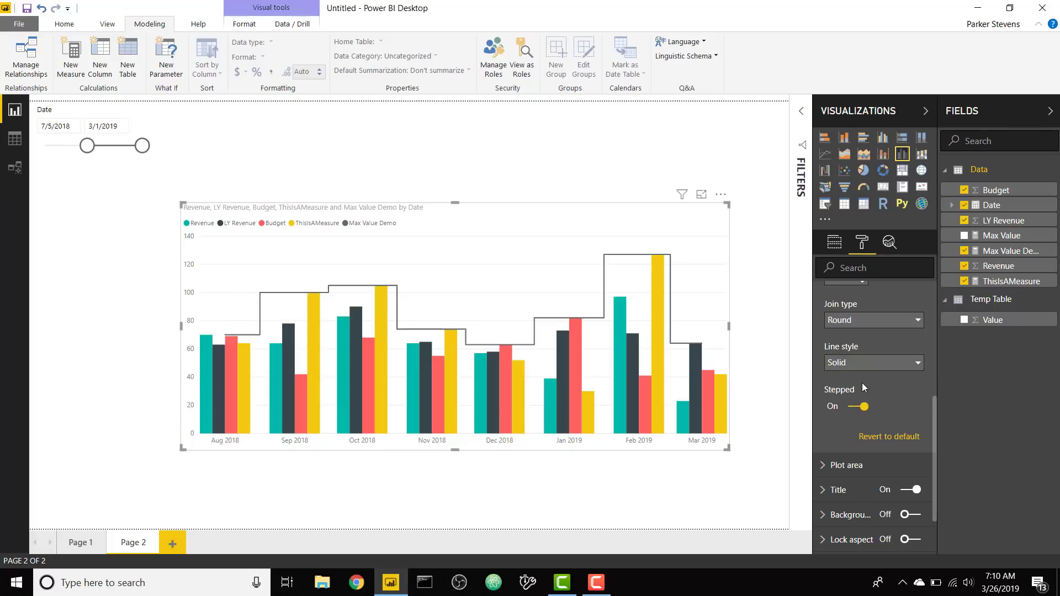
# Step: Raise the line's stroke width from 2 to 6
pyautogui.scroll(3, 863, 383)
pyautogui.click(860, 414)
pyautogui.click(861, 414)
pyautogui.click(861, 415)
pyautogui.click(862, 415)
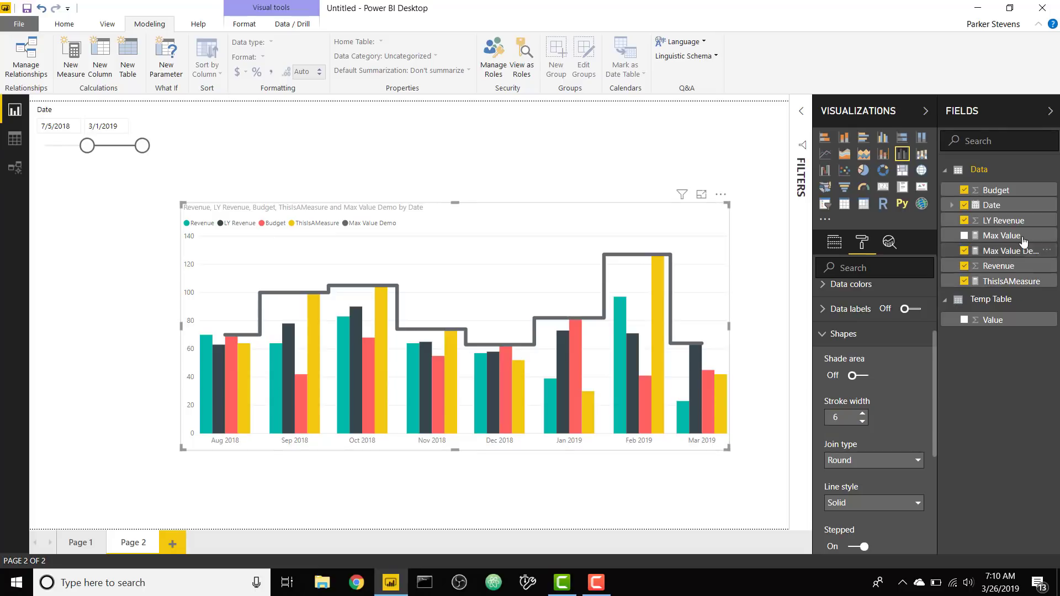
# Step: Change the Max Value Demo function from MAXX to MINX and commit
pyautogui.click(1005, 250)
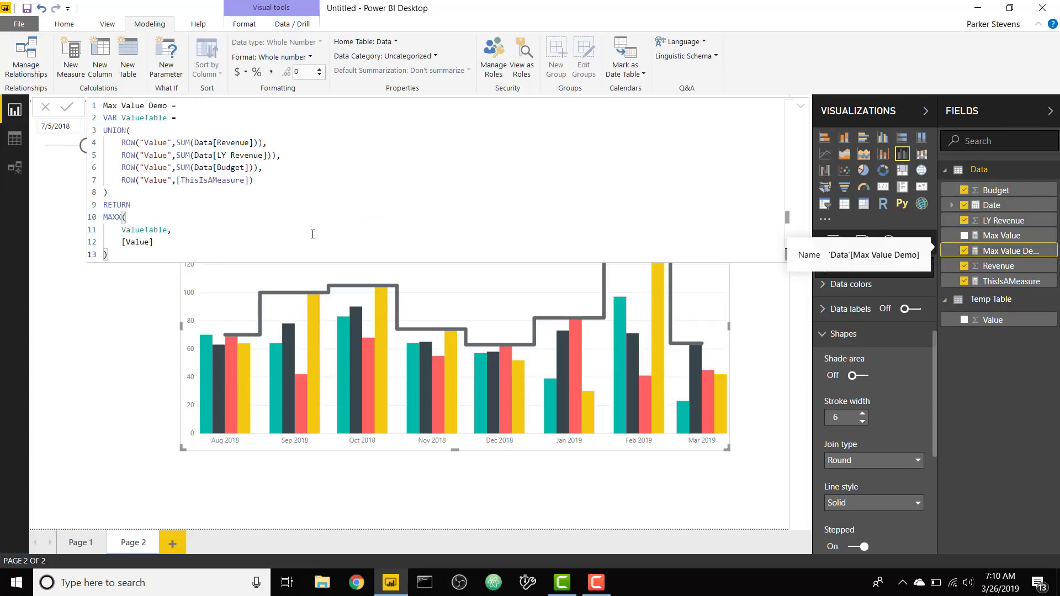
pyautogui.doubleClick(112, 217)
pyautogui.write('MIN(')
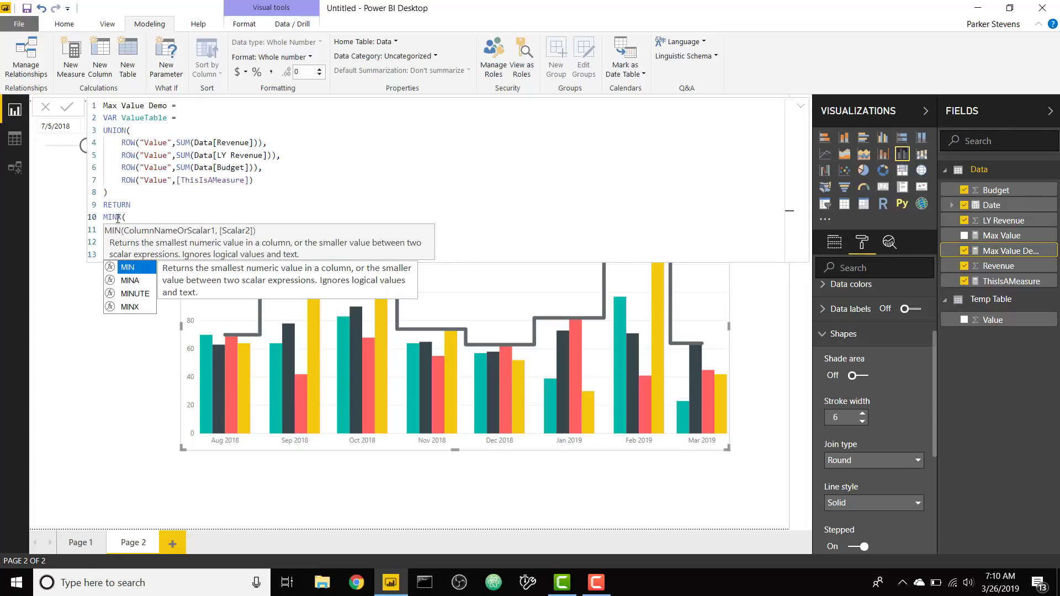
pyautogui.press('Escape')
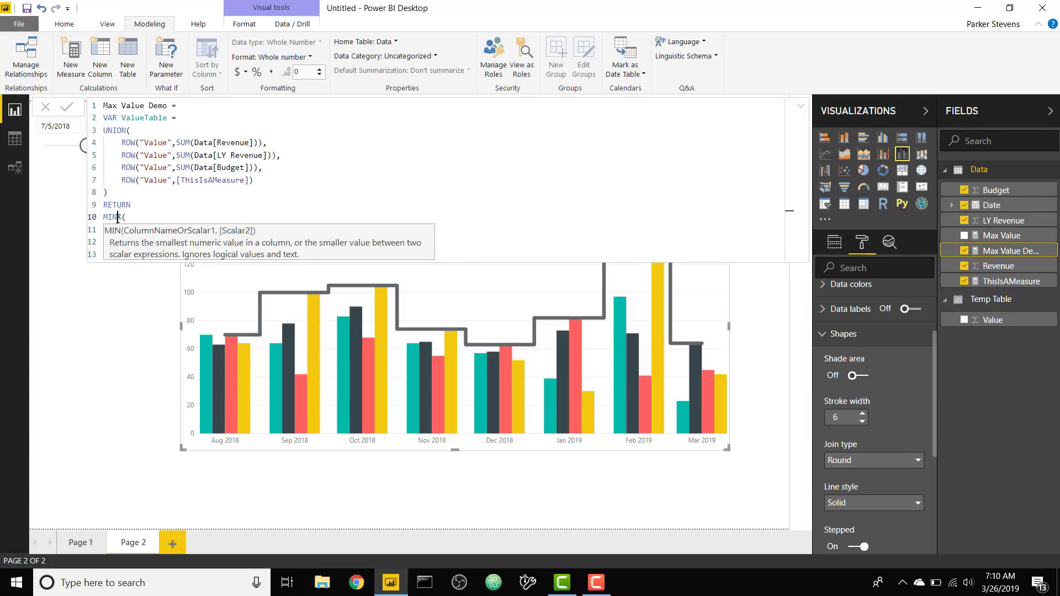
pyautogui.press('Return')
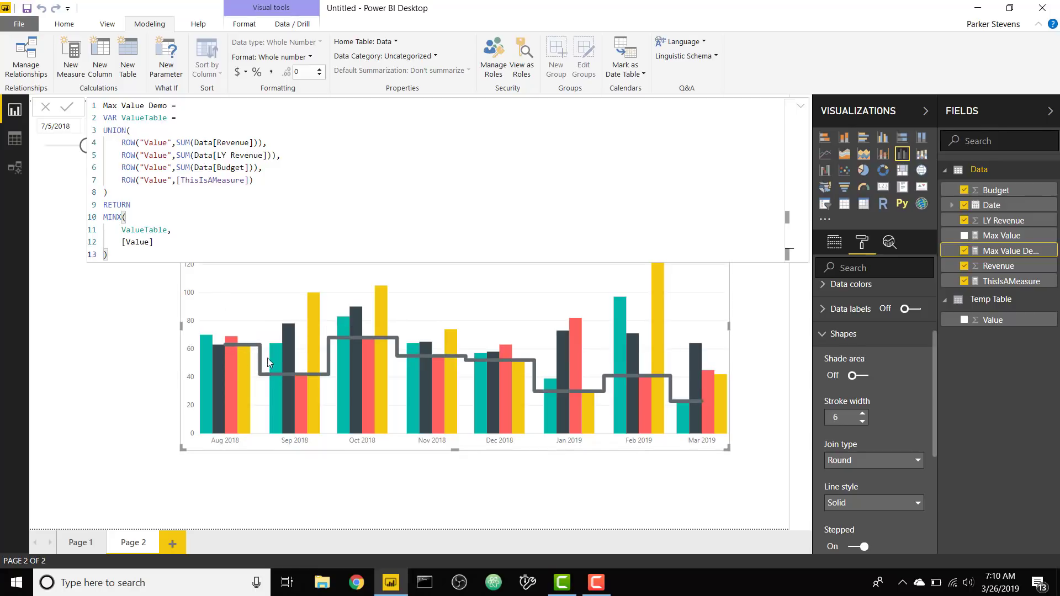
# Step: Switch the function back to MAXX and commit the measure
pyautogui.click(118, 217)
pyautogui.doubleClick(118, 217)
pyautogui.write('M')
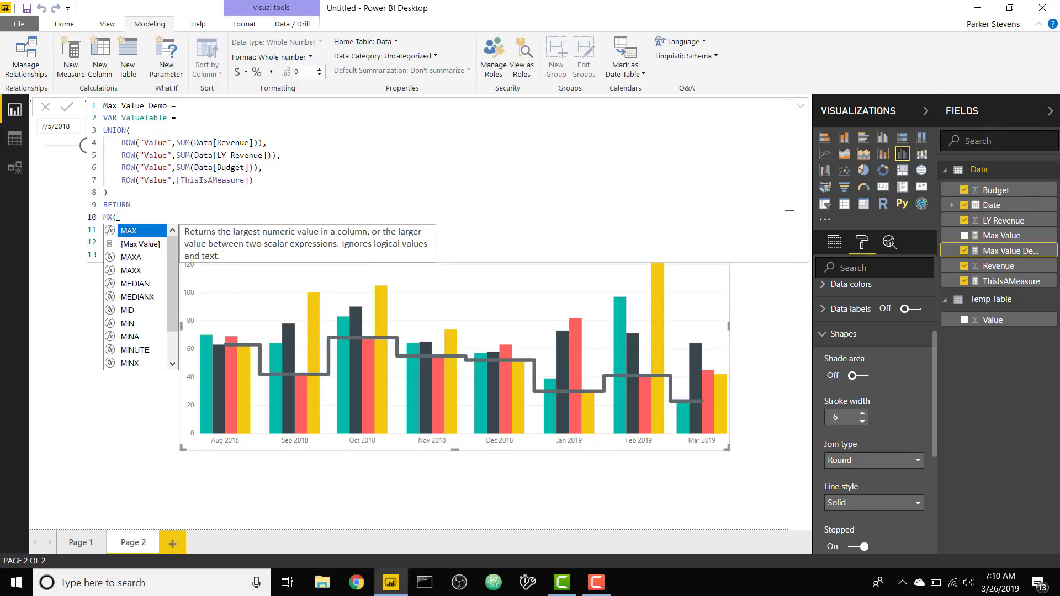
pyautogui.write('AX')
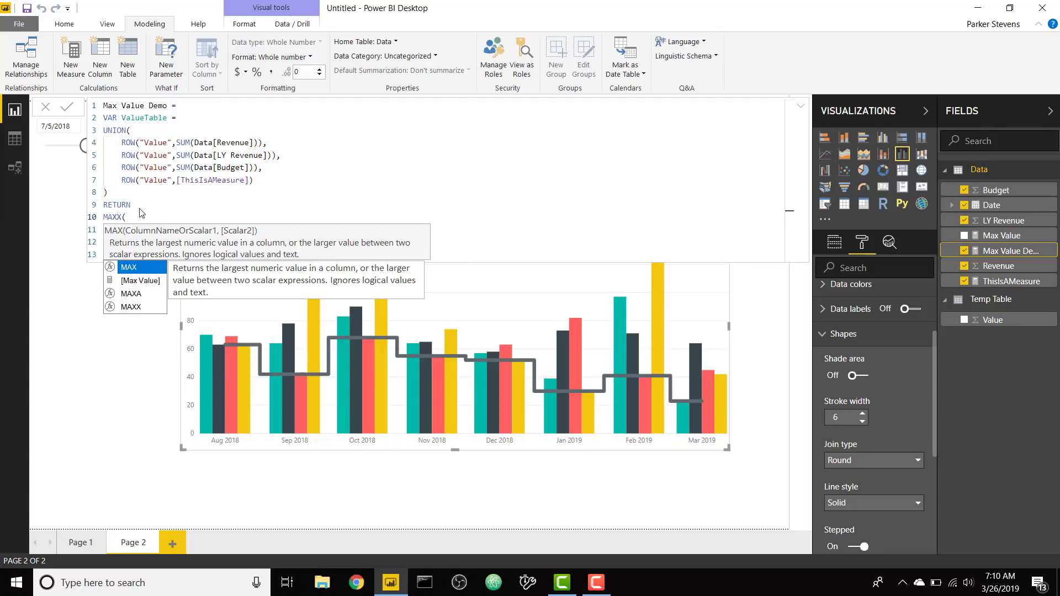
pyautogui.press('Escape')
pyautogui.press('Return')
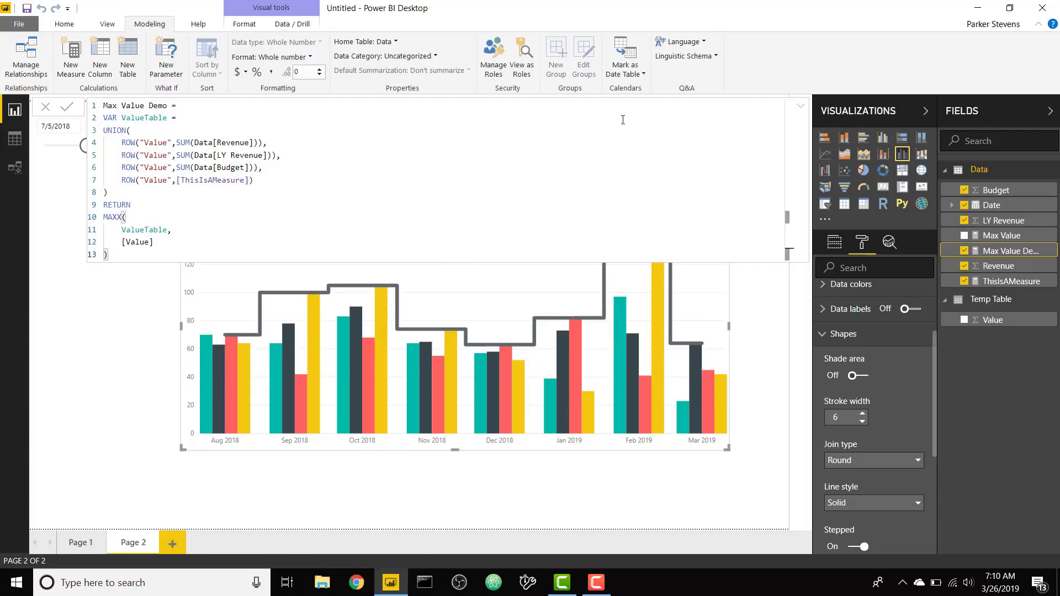
# Step: Expand and collapse the formula bar, then deselect the finished chart on the canvas
pyautogui.click(798, 110)
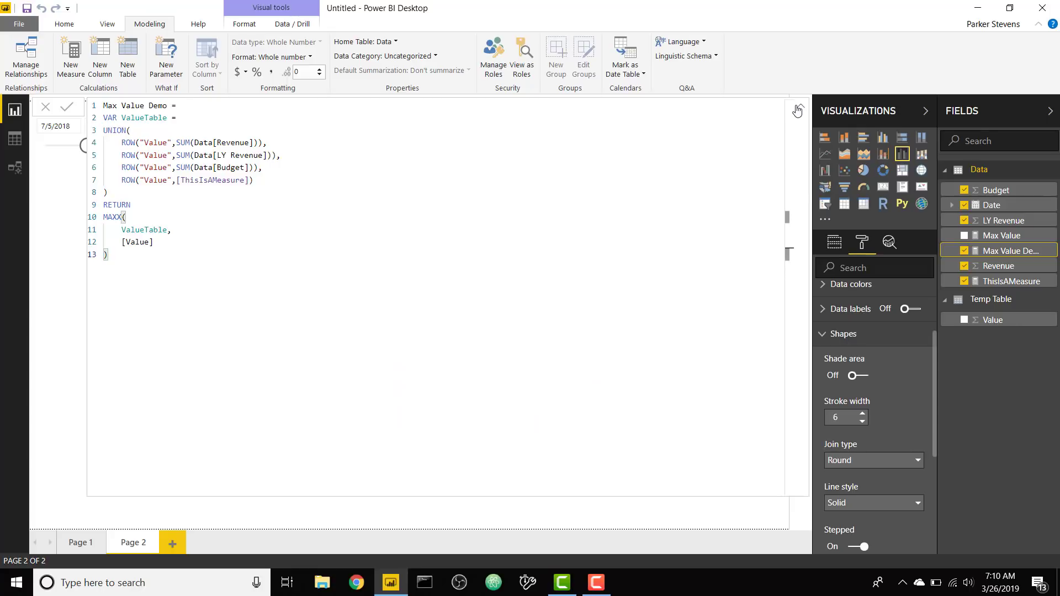
pyautogui.click(797, 109)
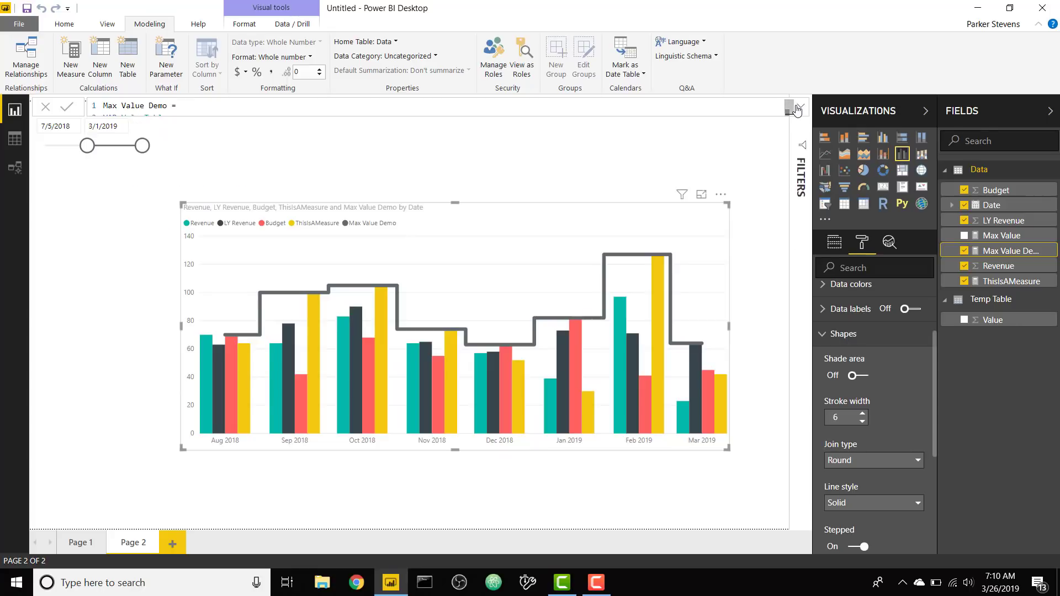
pyautogui.click(745, 238)
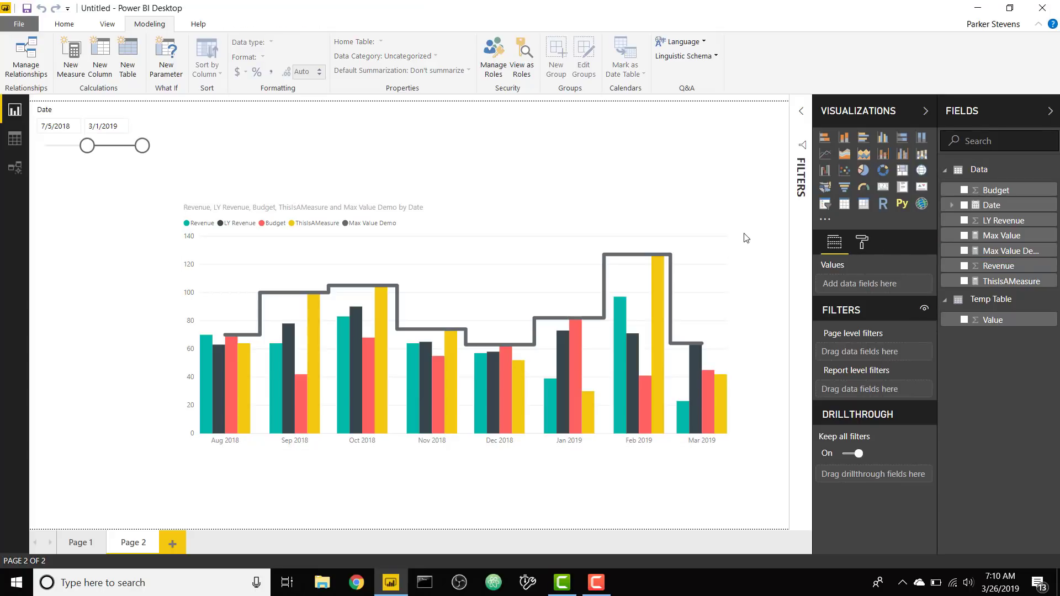